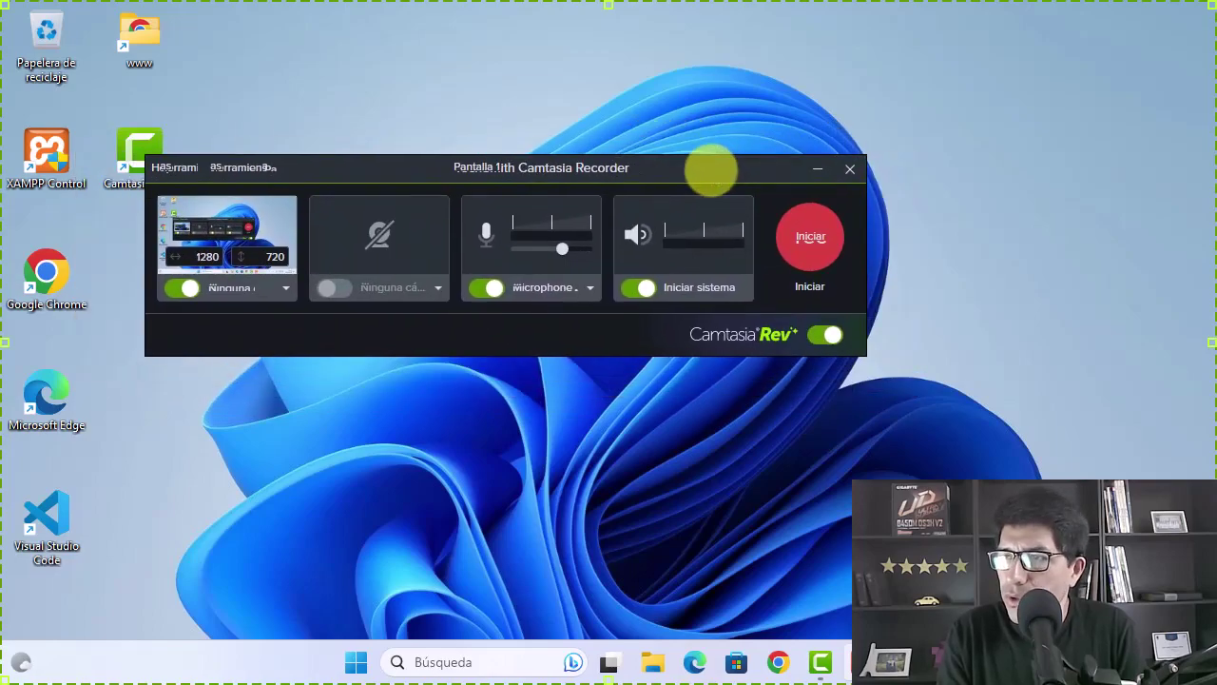
Create a new project in Camtasia and open the screen recorder from it.
{"action": "left_click", "coordinate": [846, 174]}
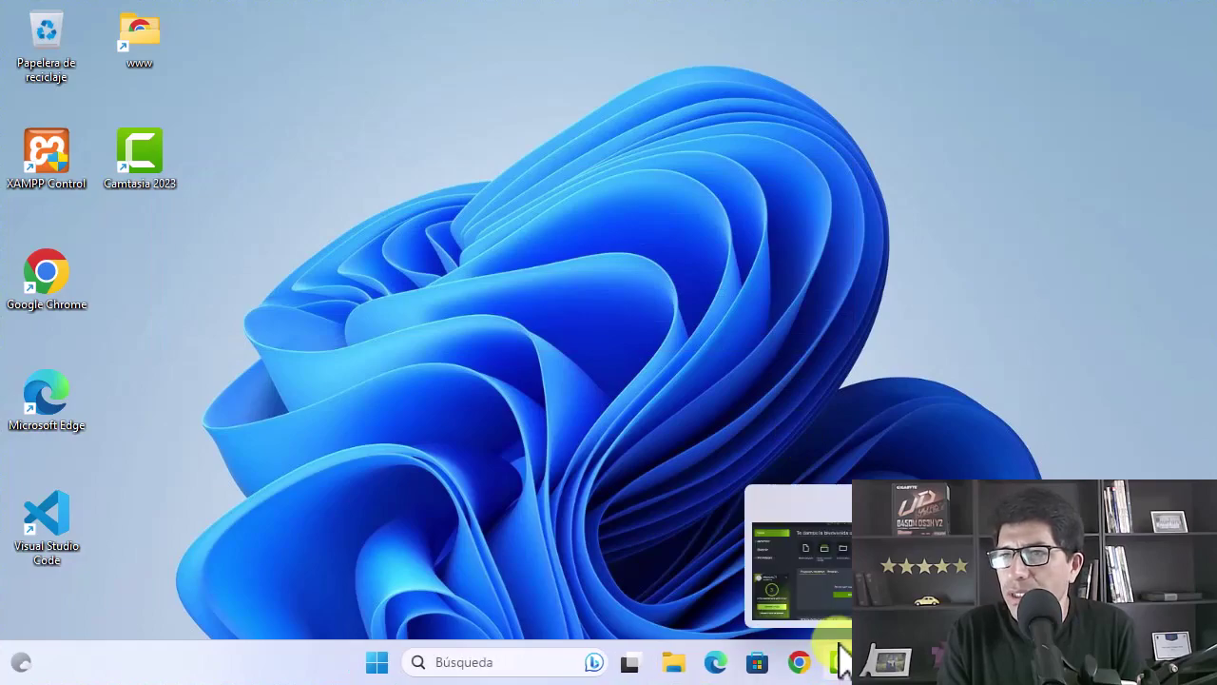
{"action": "left_click", "coordinate": [841, 663]}
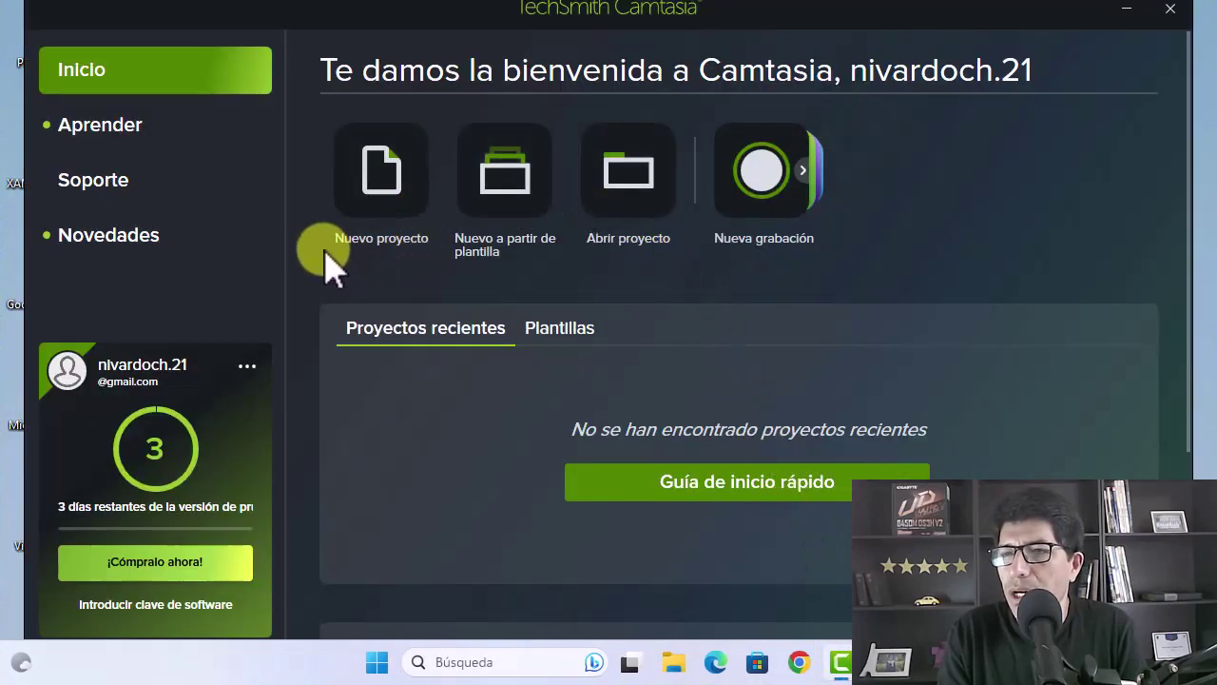
{"action": "left_click", "coordinate": [381, 181]}
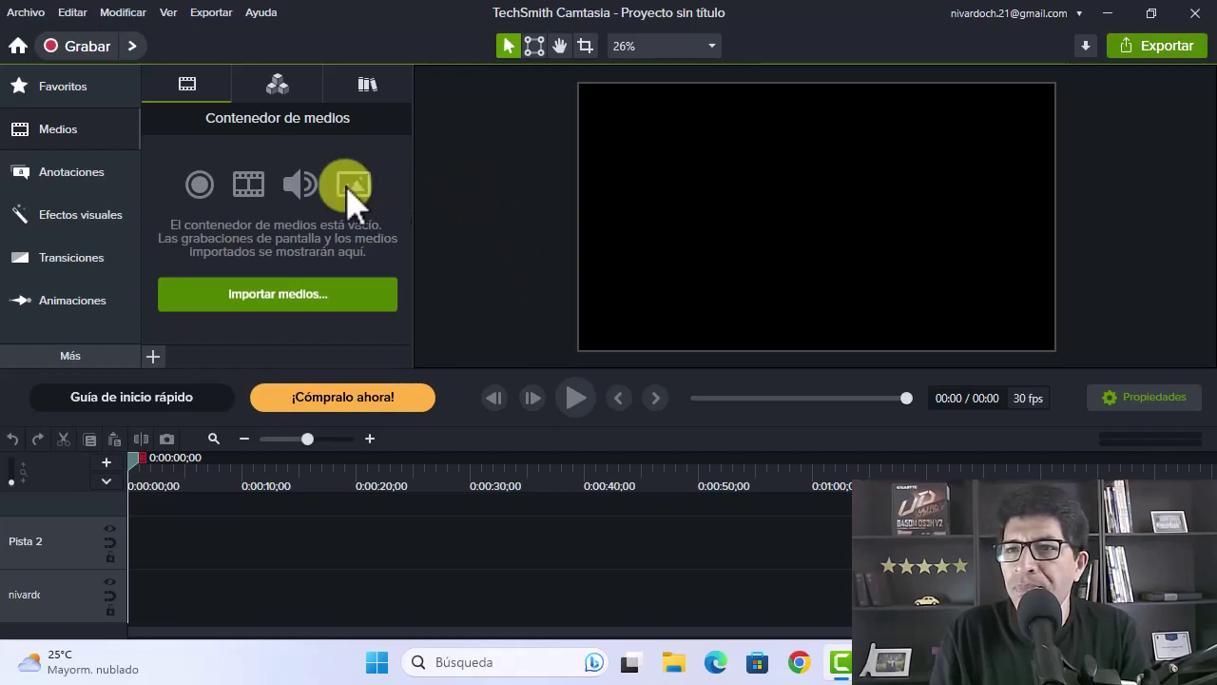
{"action": "left_click", "coordinate": [79, 50]}
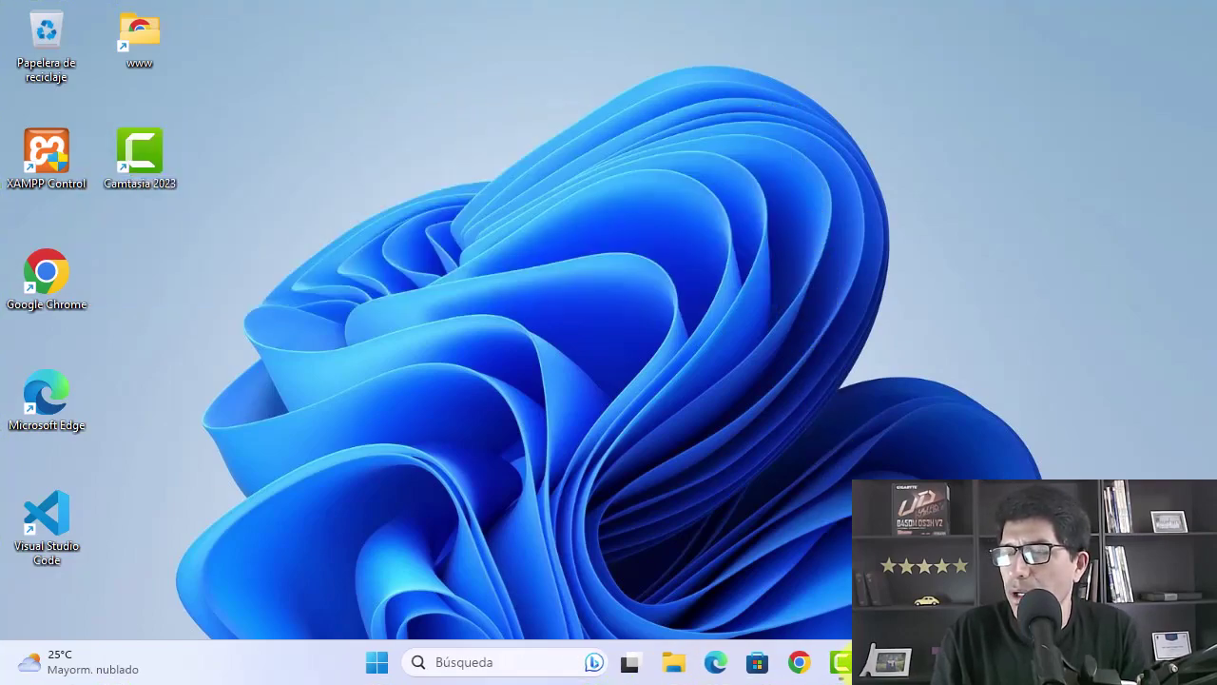
{"action": "left_click", "coordinate": [842, 662]}
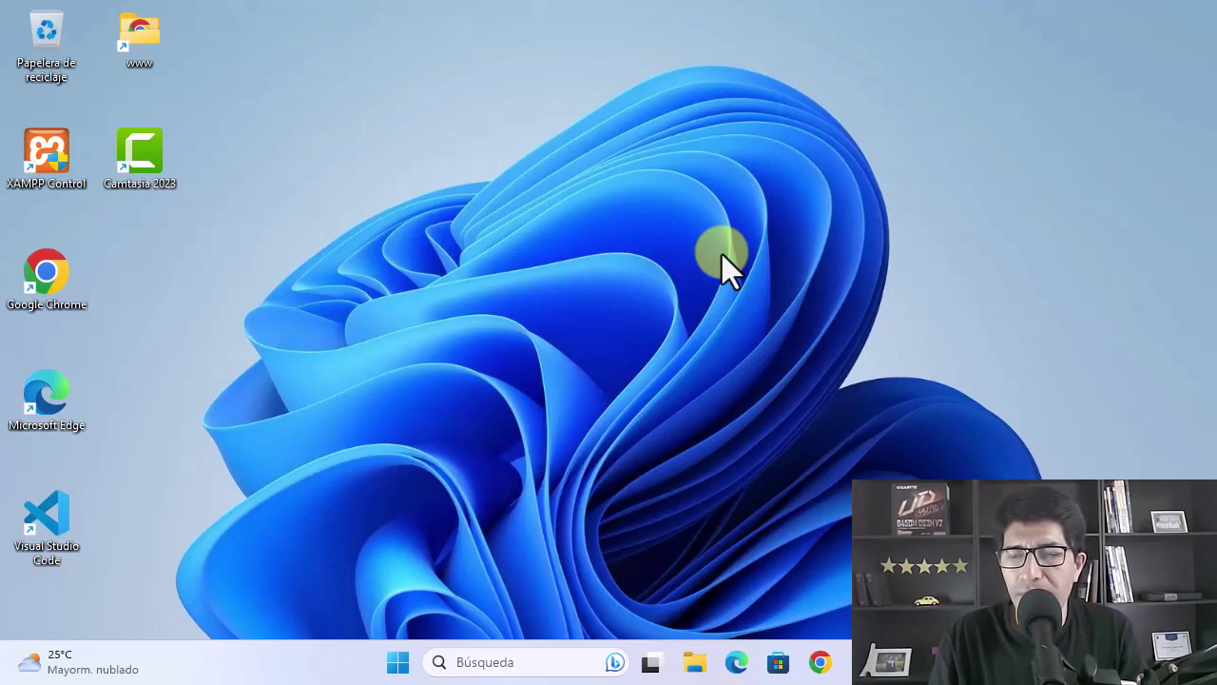
Launch Camtasia Recorder 2023 from the TechSmith folder among the installed applications and move its window away from the screen's upper edge.
{"action": "left_click", "coordinate": [397, 662]}
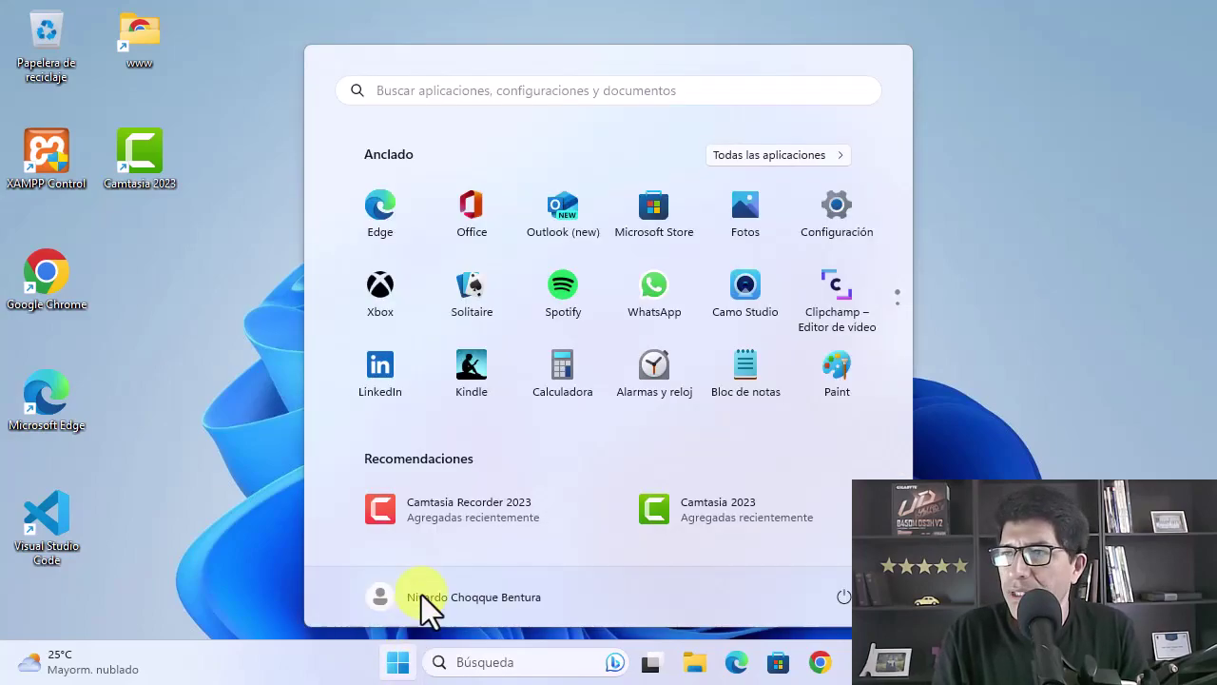
{"action": "left_click", "coordinate": [757, 162]}
{"action": "scroll", "coordinate": [558, 348], "scroll_direction": "down", "scroll_amount": 2}
{"action": "scroll", "coordinate": [557, 348], "scroll_direction": "down", "scroll_amount": 10}
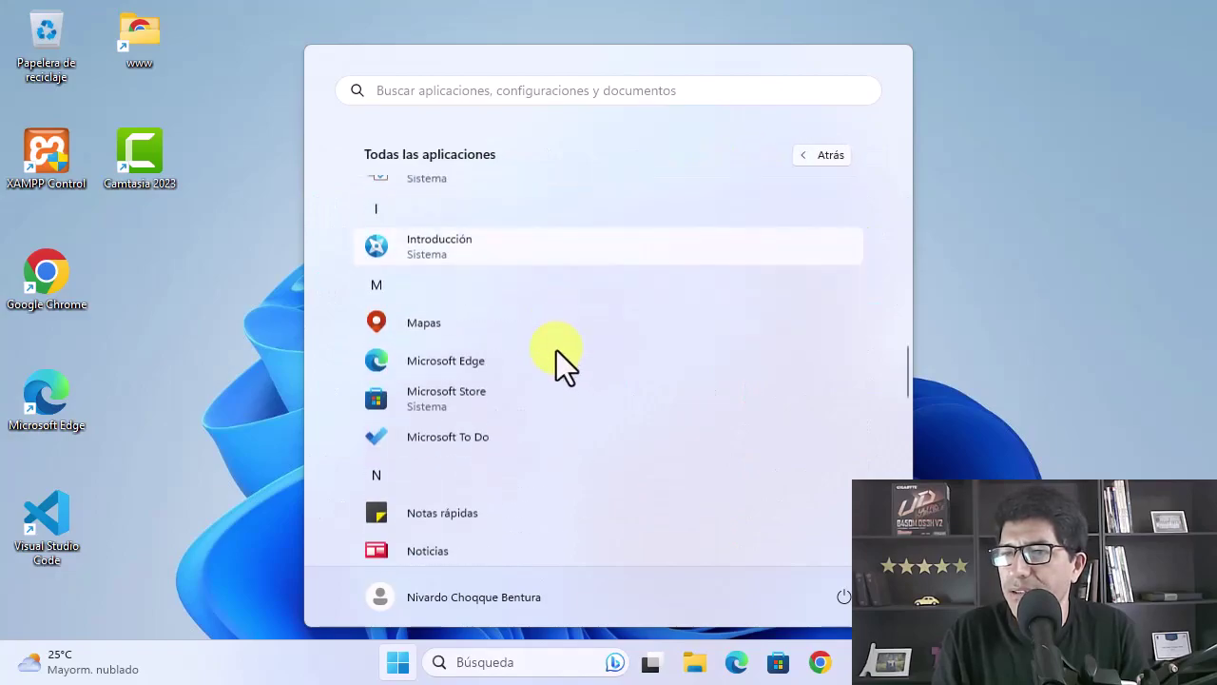
{"action": "scroll", "coordinate": [557, 350], "scroll_direction": "down", "scroll_amount": 10}
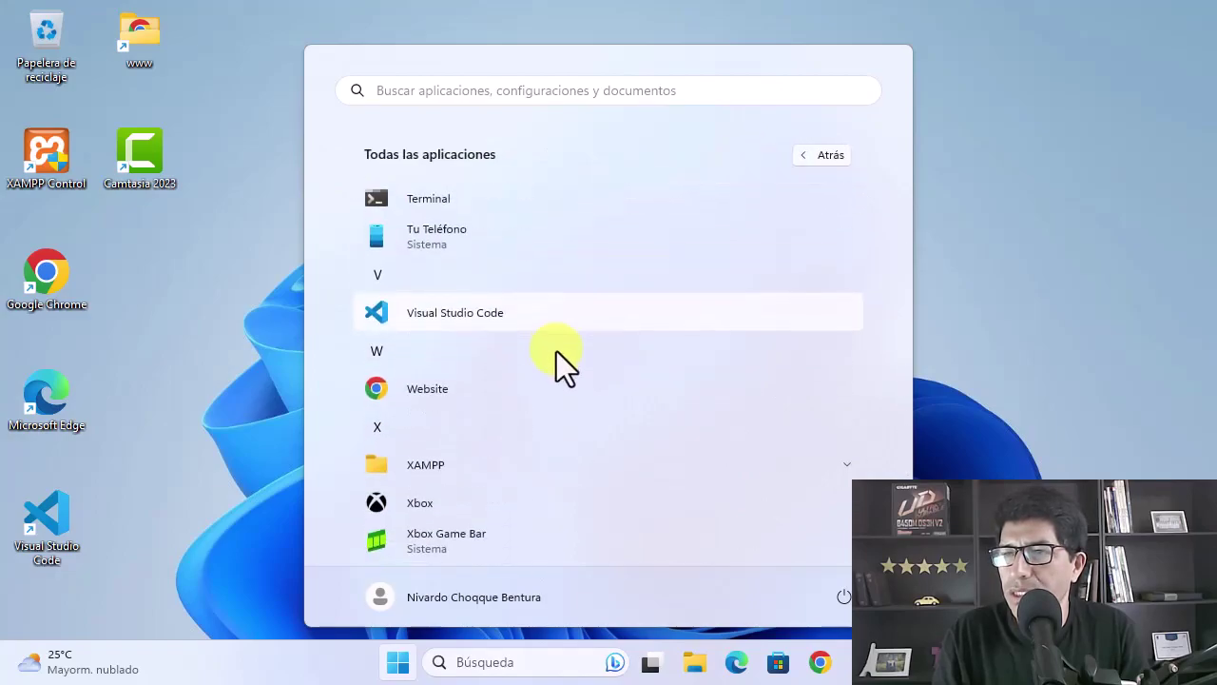
{"action": "scroll", "coordinate": [556, 351], "scroll_direction": "up", "scroll_amount": 1}
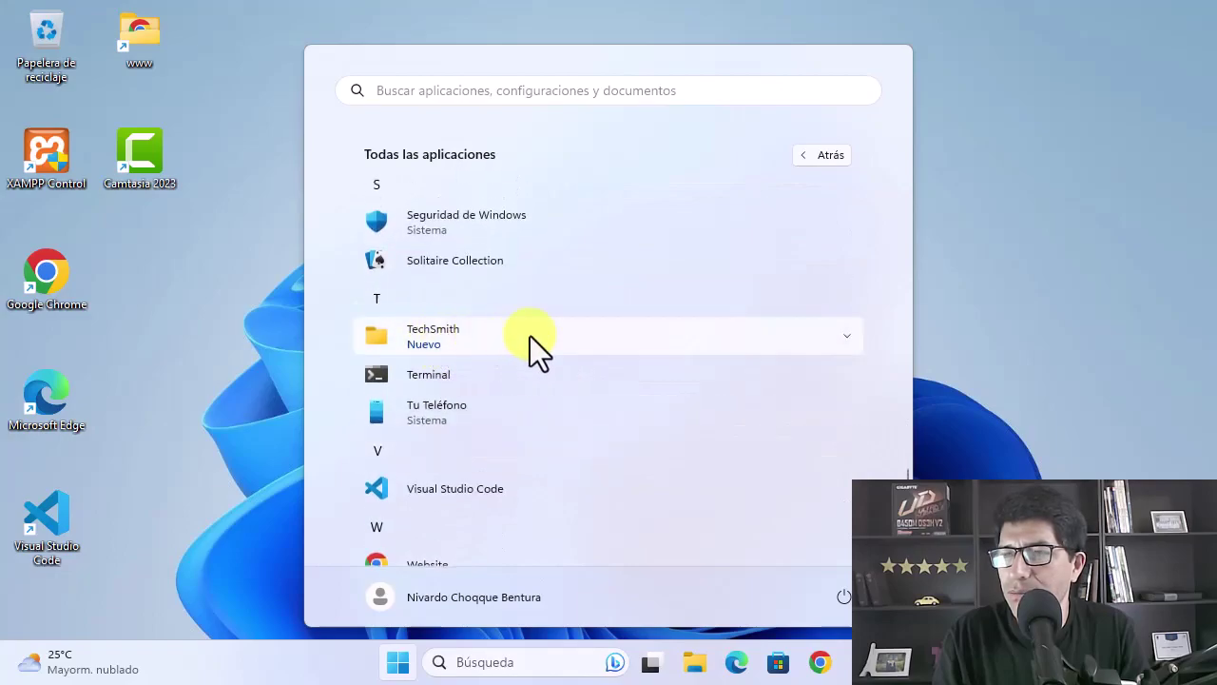
{"action": "left_click", "coordinate": [847, 343]}
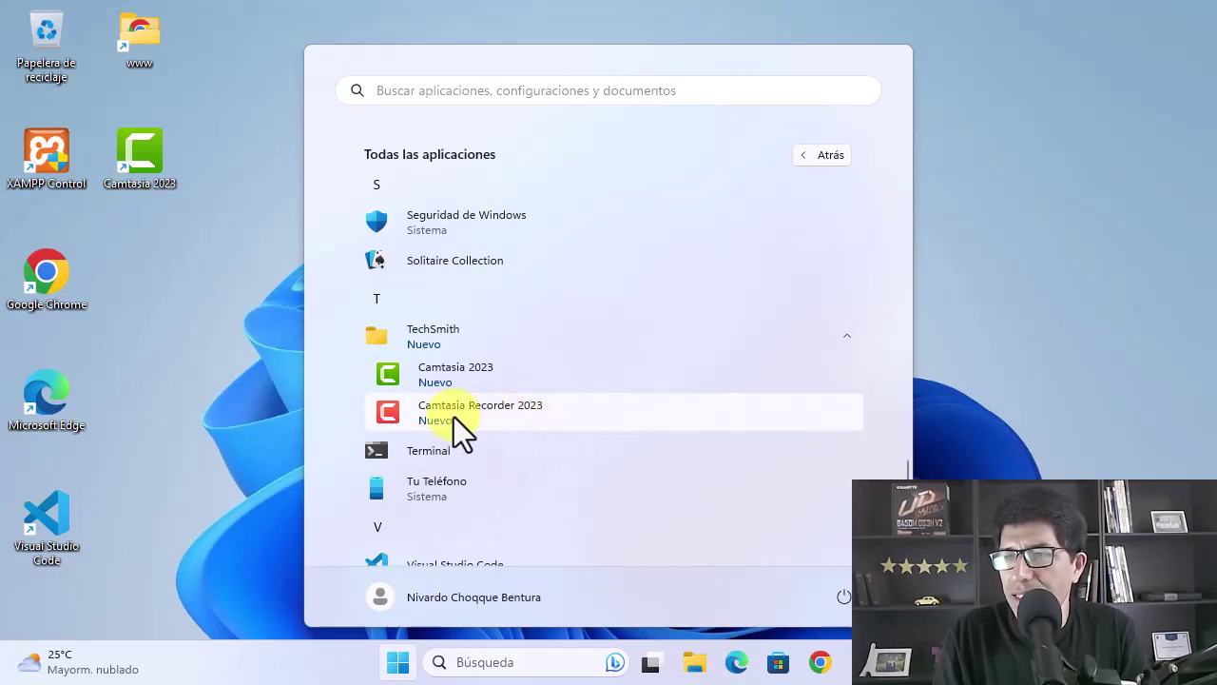
{"action": "left_click", "coordinate": [420, 414]}
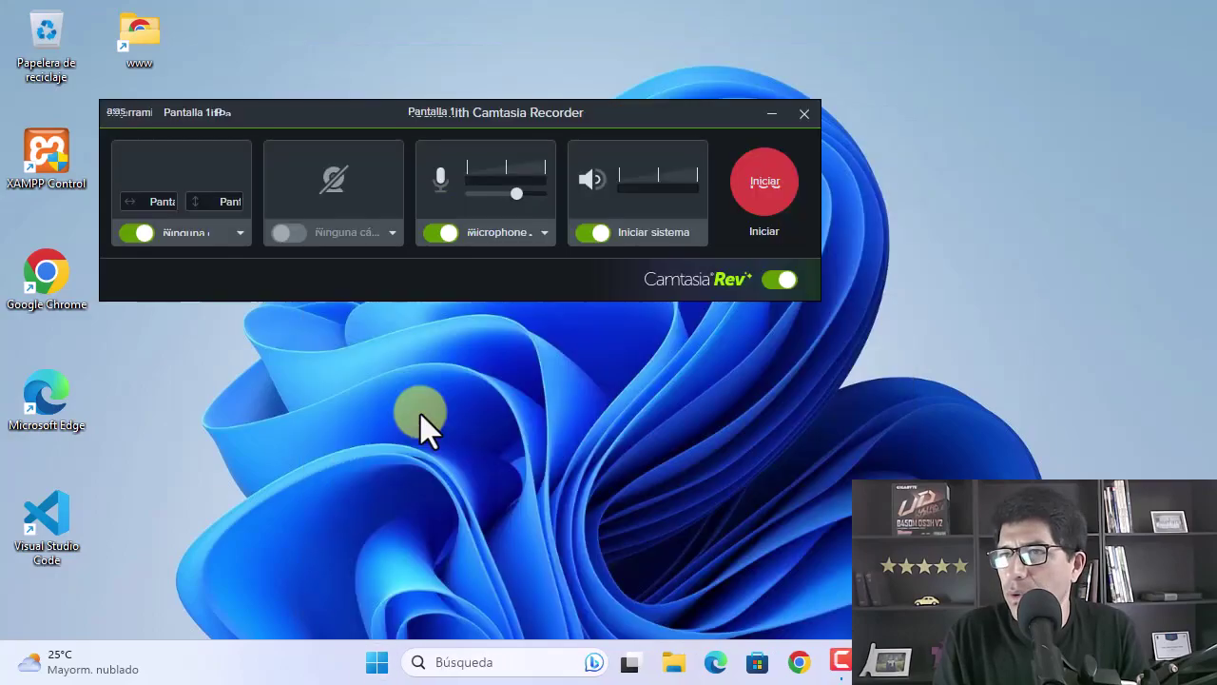
{"action": "left_click_drag", "start_coordinate": [445, 114], "coordinate": [501, 185]}
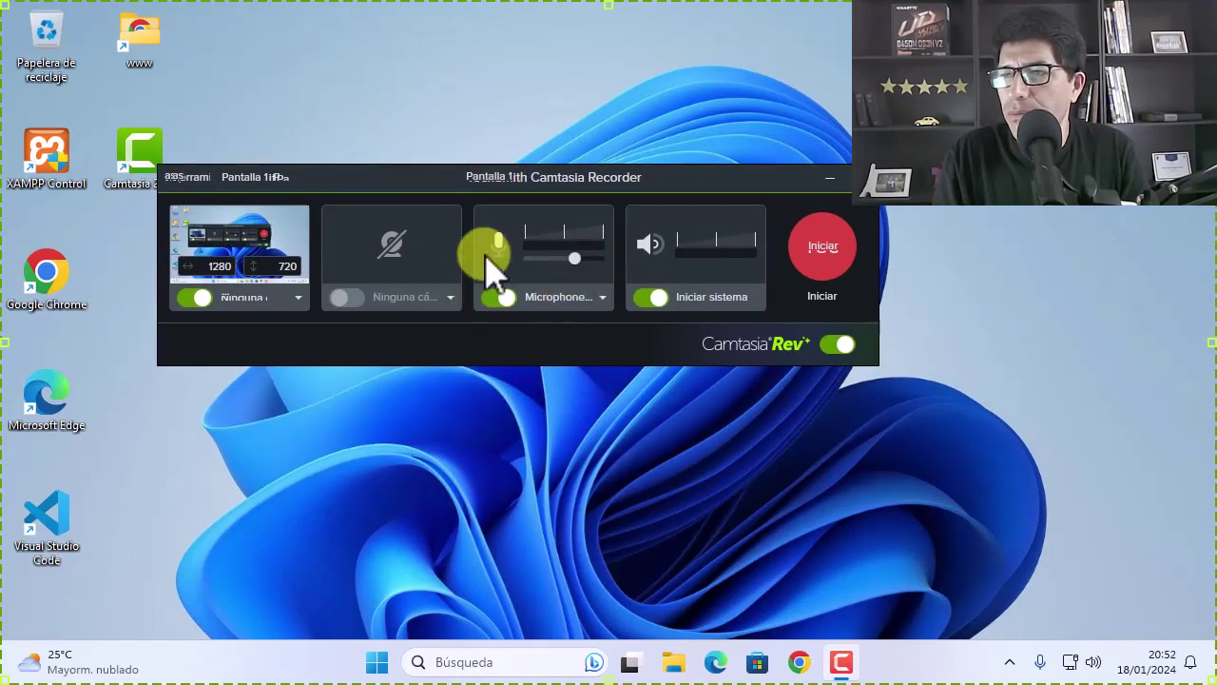
Pin Camtasia Recorder 2023 to the Windows taskbar.
{"action": "mouse_move", "coordinate": [860, 654]}
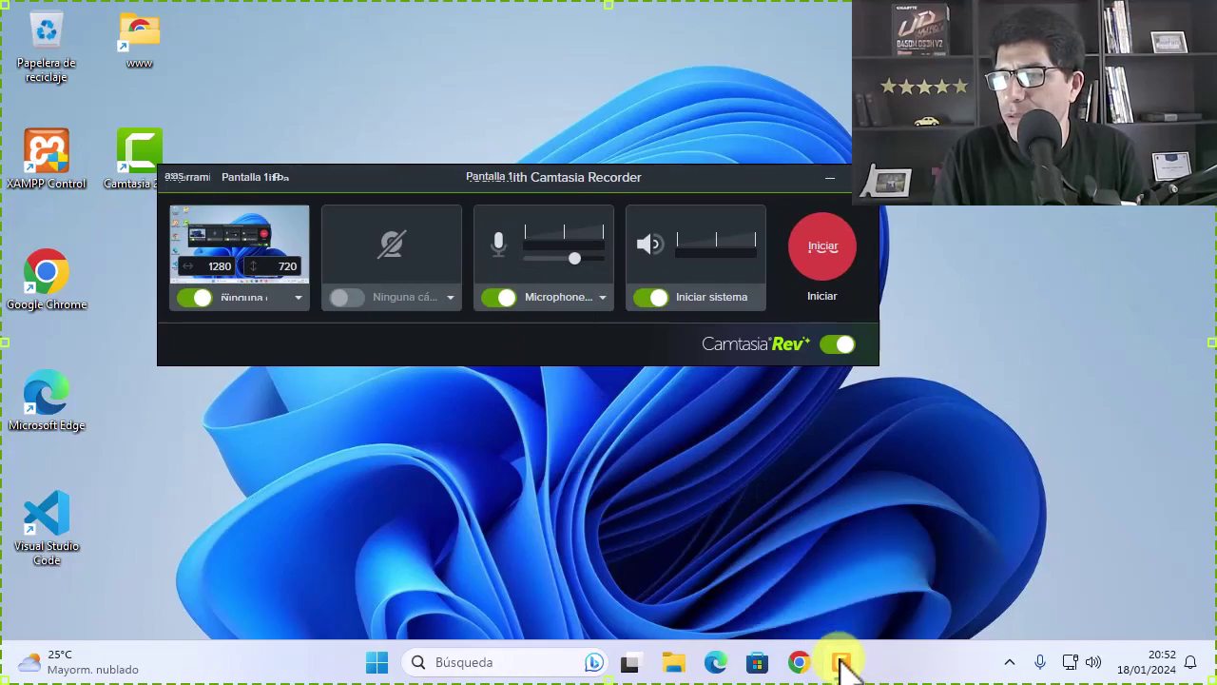
{"action": "right_click", "coordinate": [840, 659]}
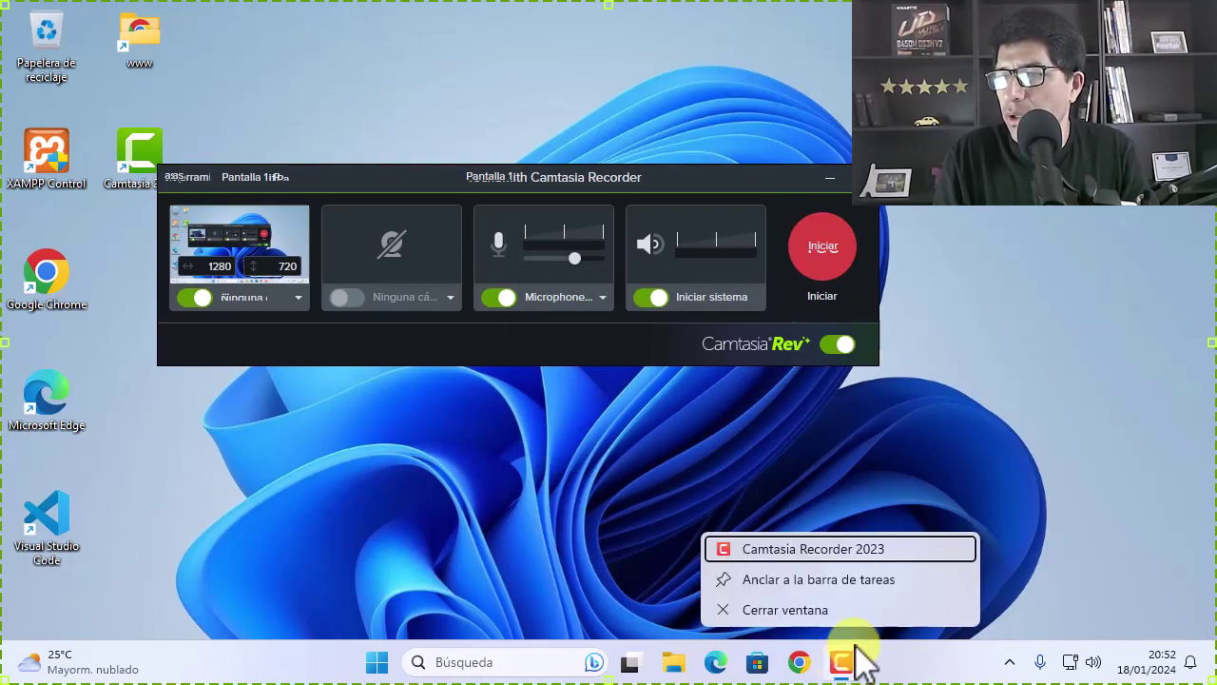
{"action": "left_click", "coordinate": [850, 582]}
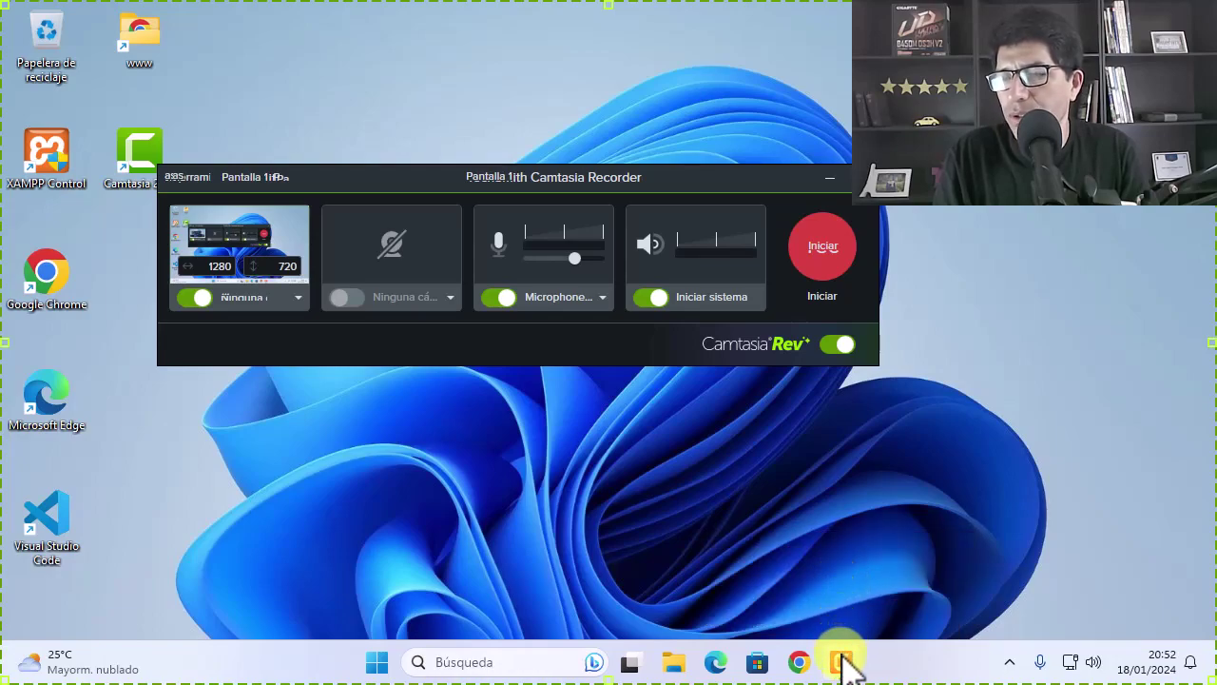
{"action": "mouse_move", "coordinate": [843, 655]}
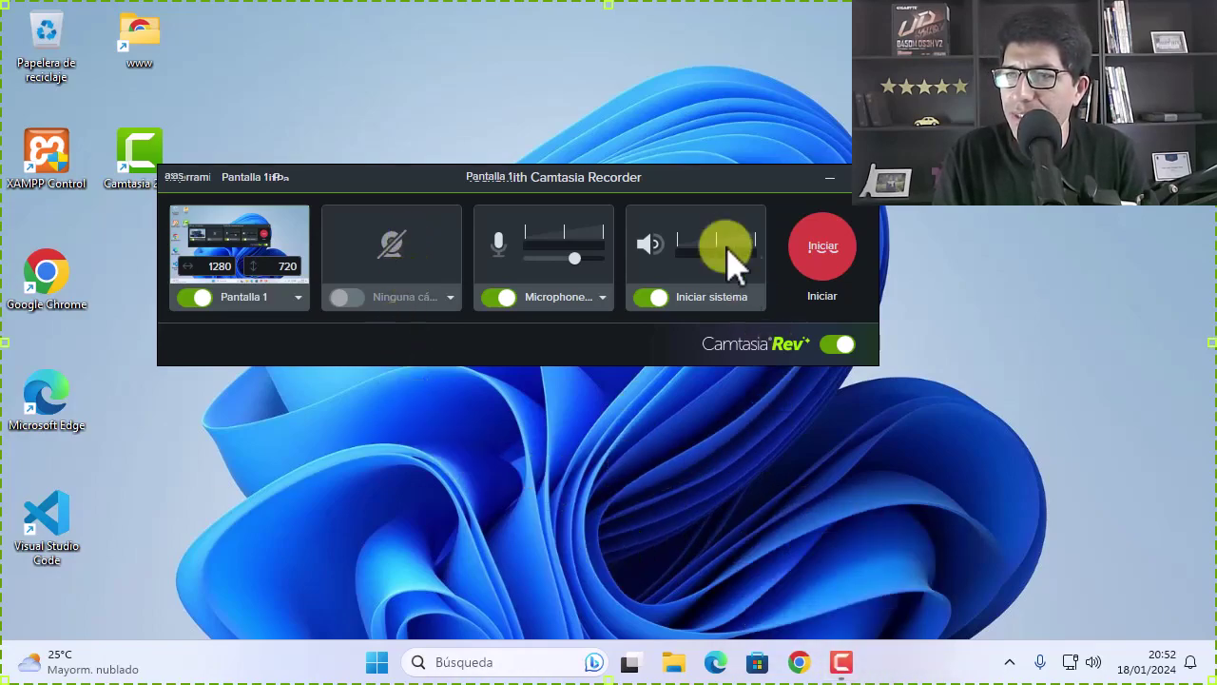
Close the recorder, reopen it from its pinned shortcut and reposition its window.
{"action": "left_click", "coordinate": [824, 245]}
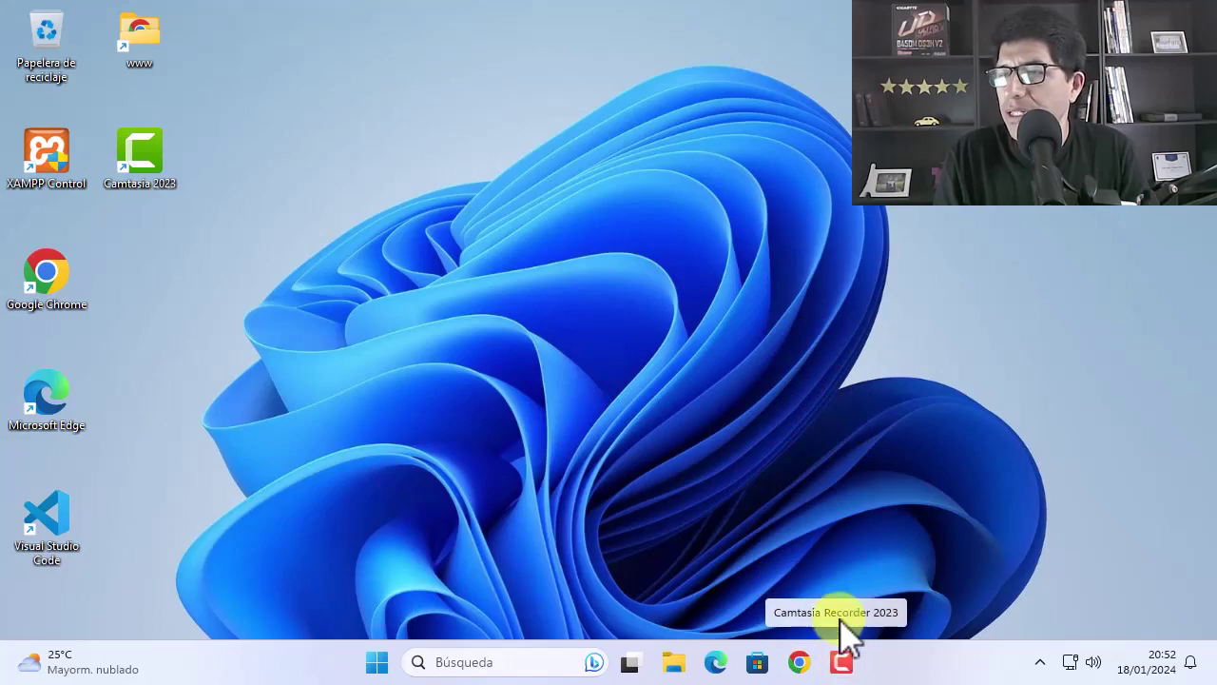
{"action": "left_click", "coordinate": [845, 661]}
{"action": "left_click_drag", "start_coordinate": [466, 59], "coordinate": [599, 133]}
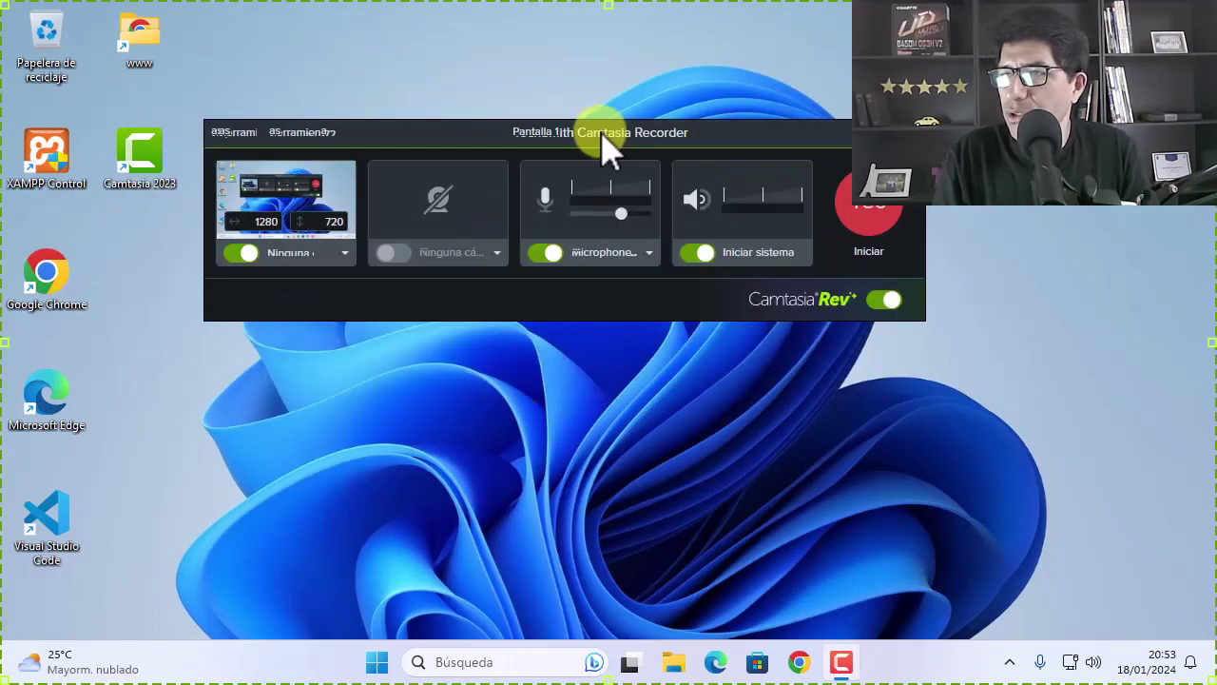
Set the recording area to the horizontal AD (600x315) preset and move the area over the desktop, clear of the recorder window.
{"action": "left_click", "coordinate": [332, 212]}
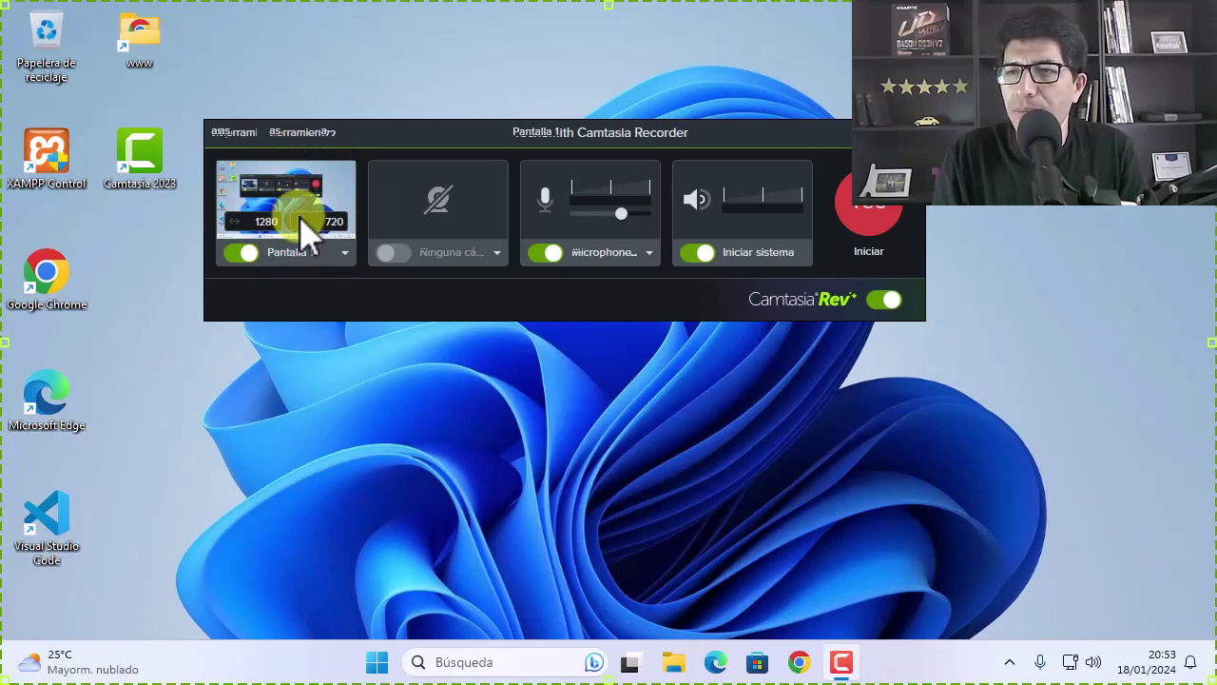
{"action": "left_click", "coordinate": [344, 253]}
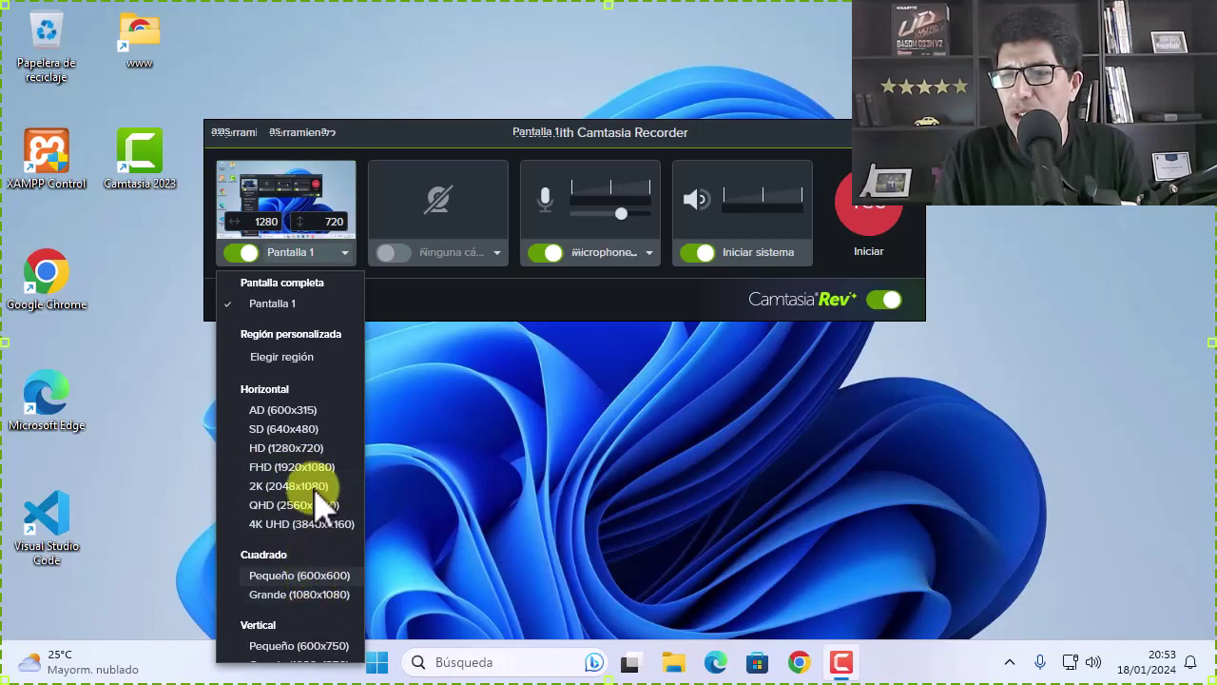
{"action": "left_click", "coordinate": [284, 411]}
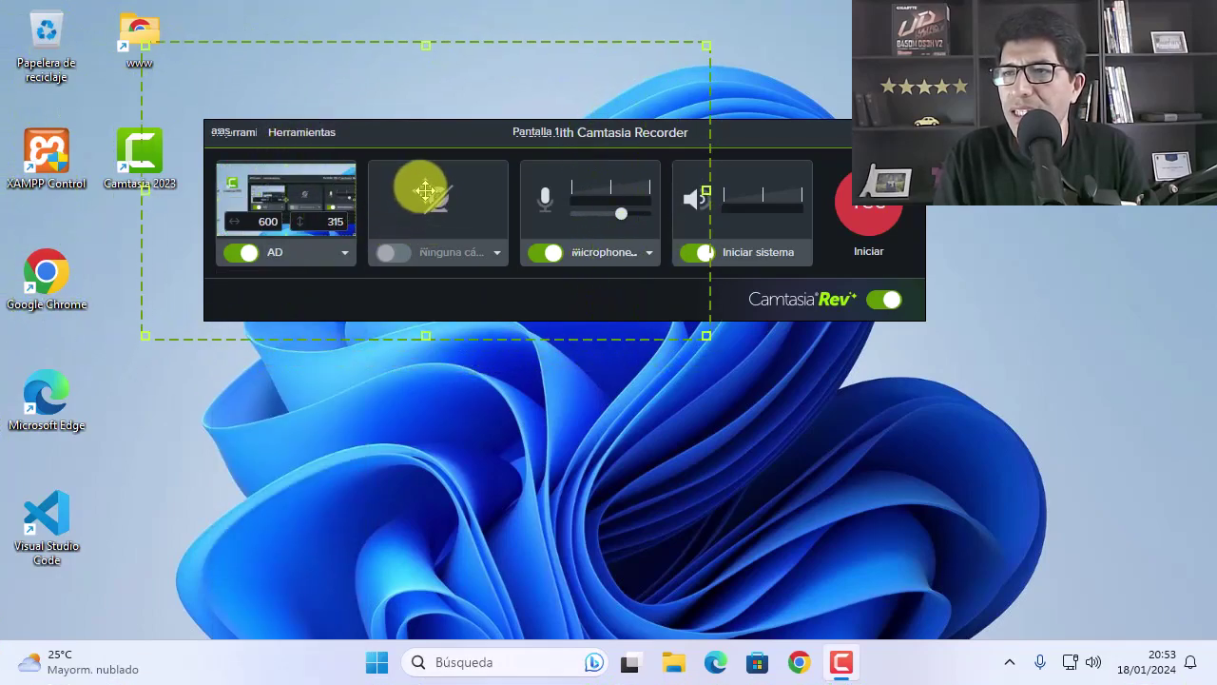
{"action": "left_click", "coordinate": [397, 229]}
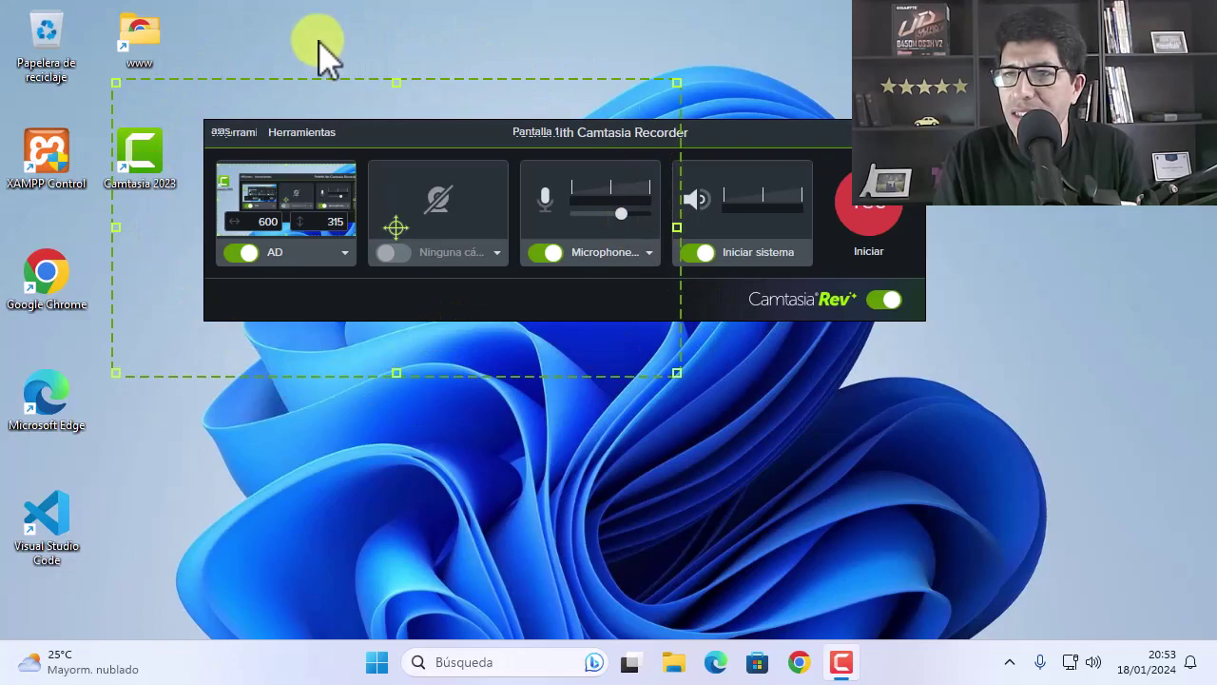
{"action": "left_click_drag", "start_coordinate": [579, 141], "coordinate": [531, 439]}
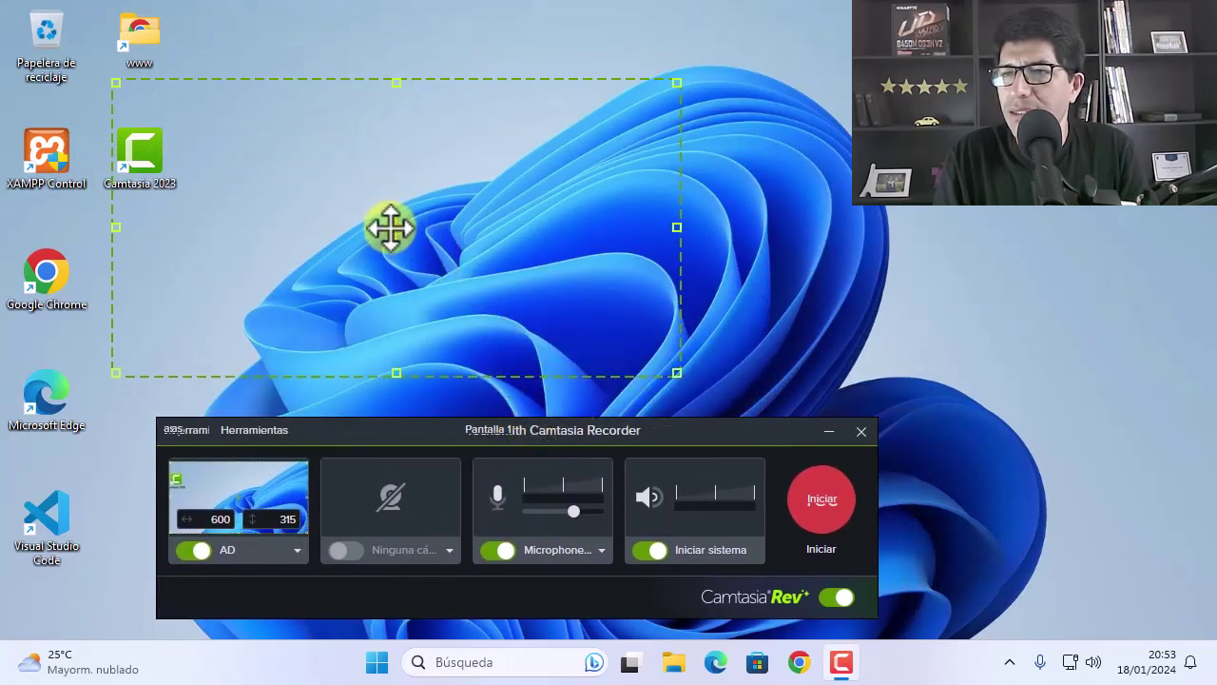
{"action": "left_click_drag", "start_coordinate": [398, 223], "coordinate": [514, 186]}
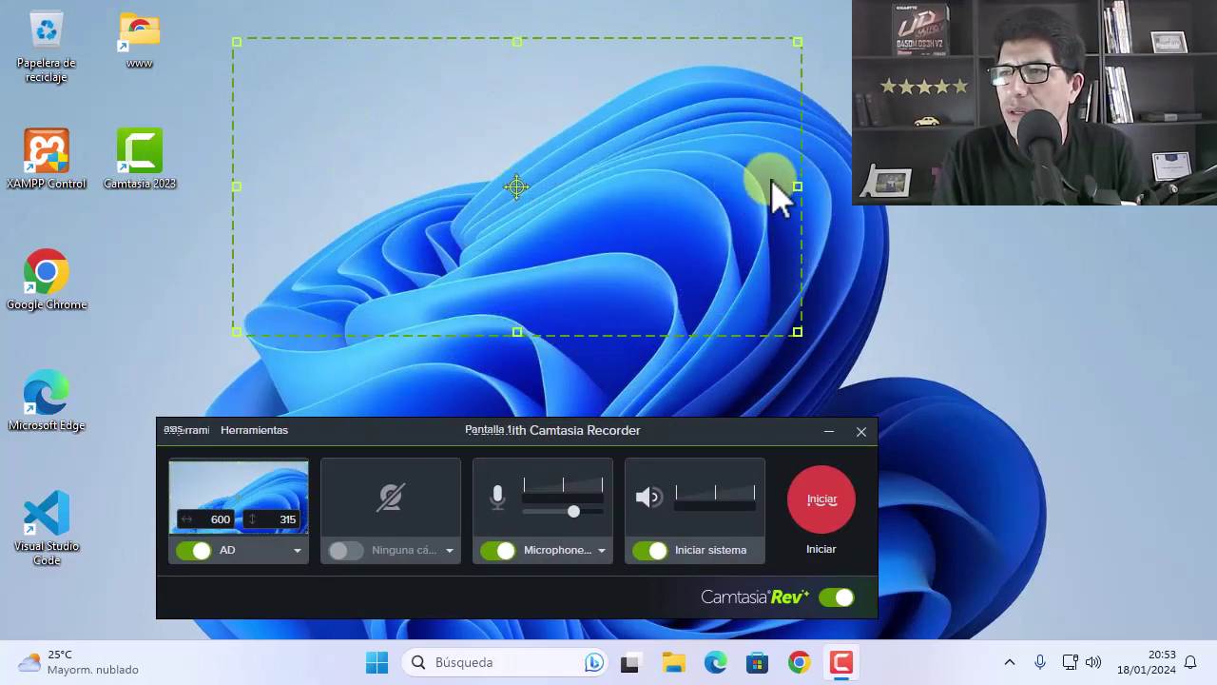
Resize the recording area into a custom region of about 668 x 272 pixels.
{"action": "left_click_drag", "start_coordinate": [797, 186], "coordinate": [862, 191]}
{"action": "left_click_drag", "start_coordinate": [550, 332], "coordinate": [550, 383]}
{"action": "left_click_drag", "start_coordinate": [553, 355], "coordinate": [548, 291]}
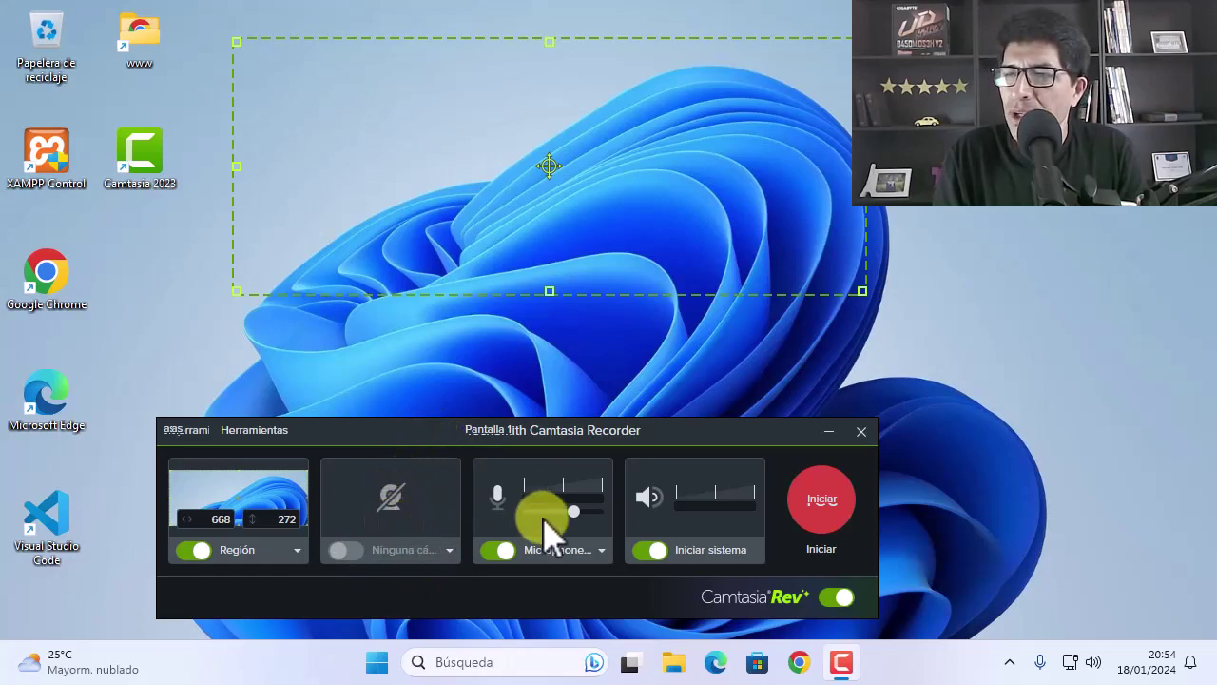
Raise the microphone volume to maximum and turn off system audio recording.
{"action": "left_click_drag", "start_coordinate": [568, 522], "coordinate": [601, 555]}
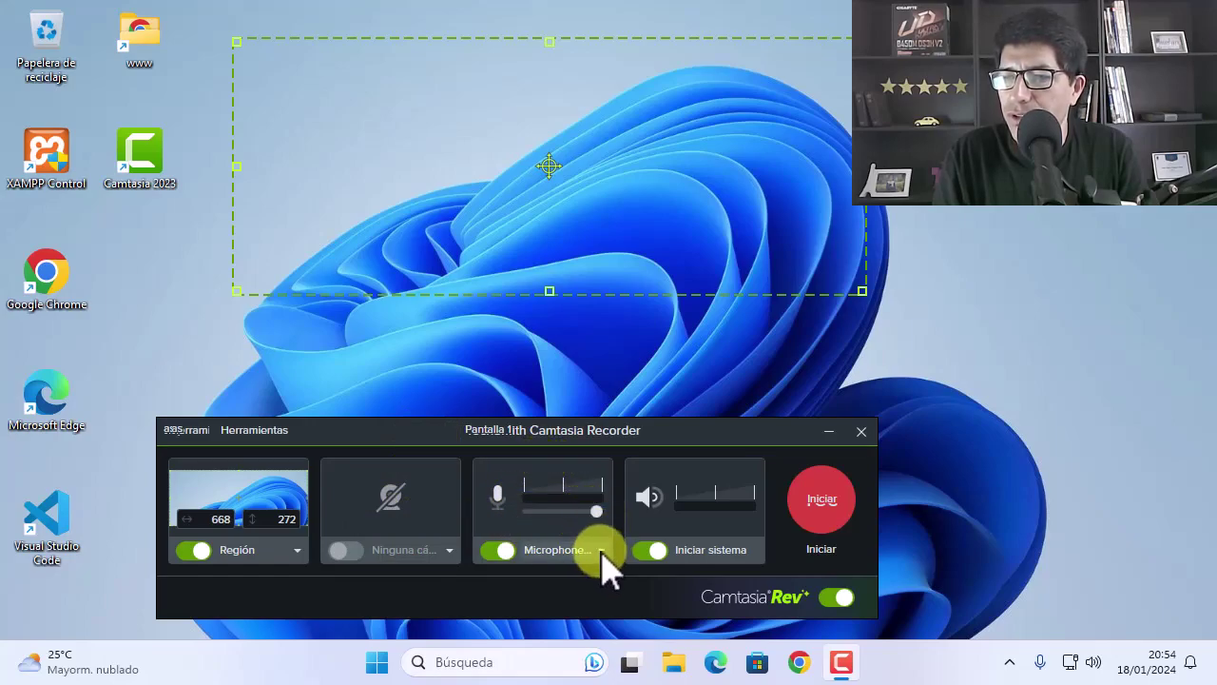
{"action": "left_click", "coordinate": [601, 552]}
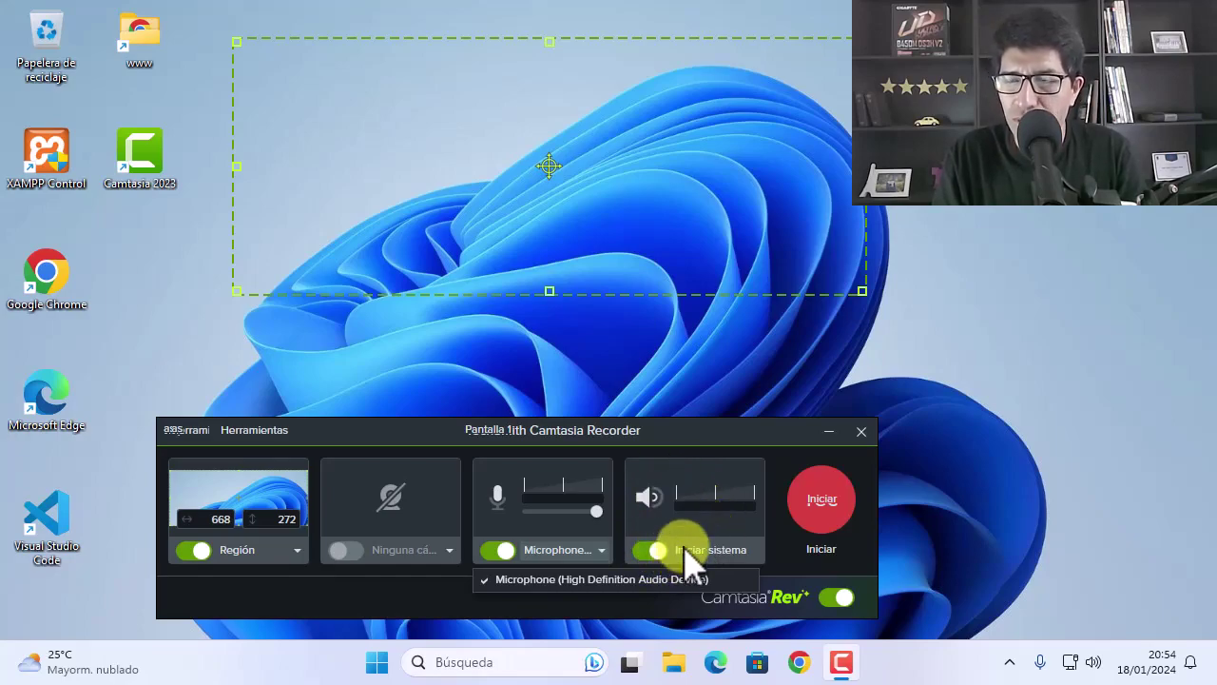
{"action": "left_click", "coordinate": [650, 551]}
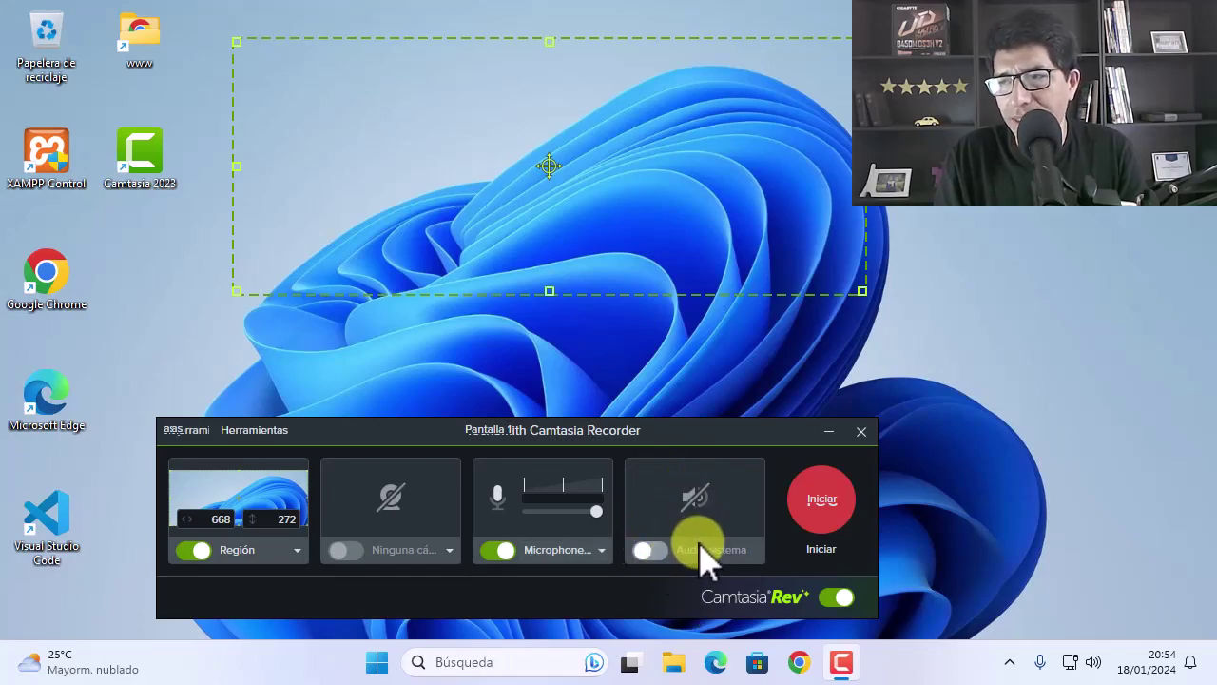
Turn off Camtasia Rev and reposition the recorder window below the recording region.
{"action": "left_click_drag", "start_coordinate": [625, 427], "coordinate": [559, 371]}
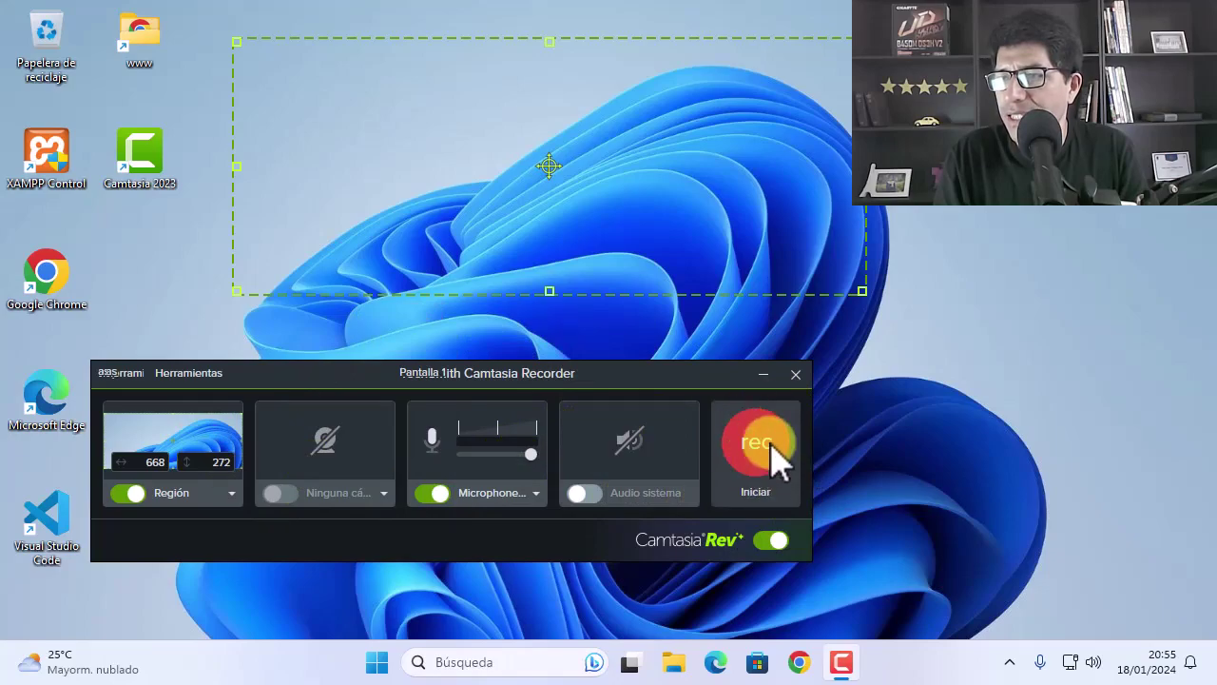
{"action": "left_click_drag", "start_coordinate": [580, 377], "coordinate": [657, 390]}
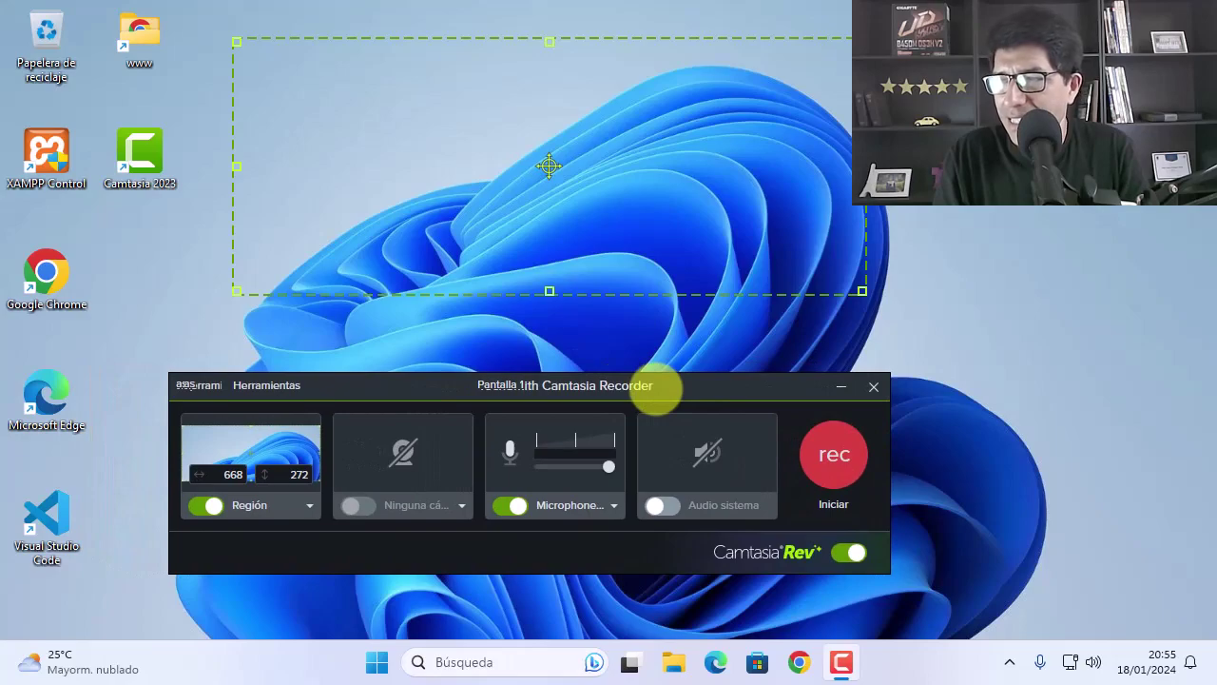
{"action": "left_click", "coordinate": [841, 554]}
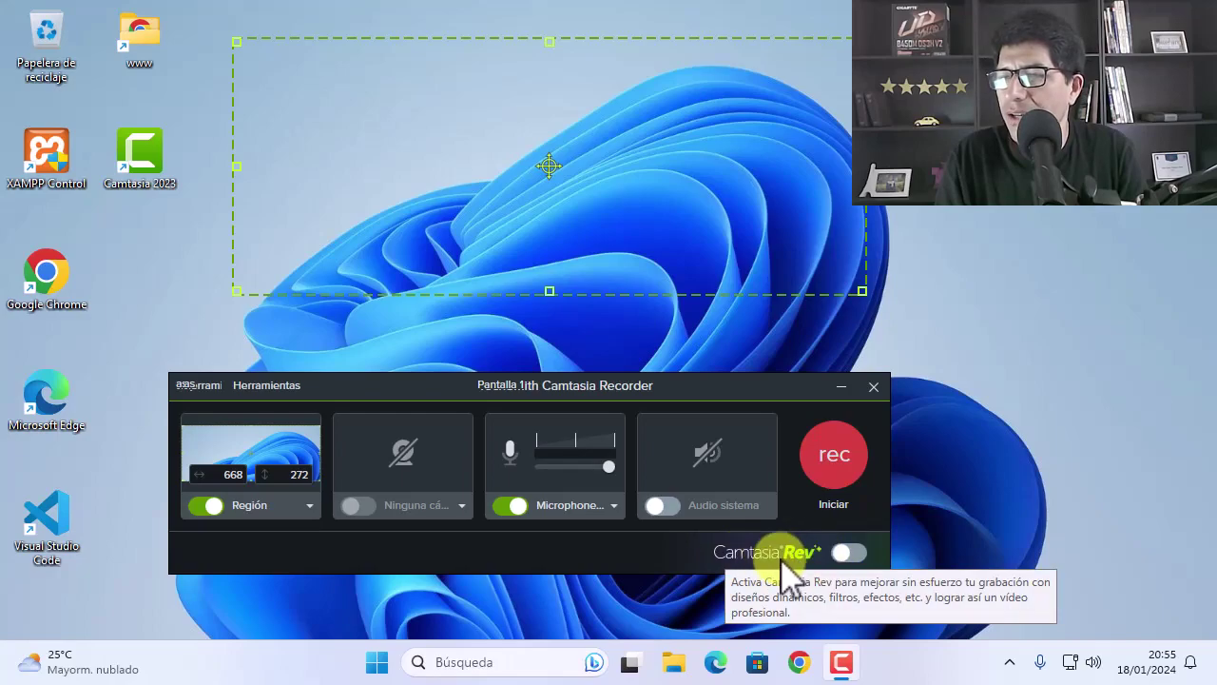
{"action": "mouse_move", "coordinate": [543, 392]}
{"action": "left_mouse_down"}
{"action": "mouse_move", "coordinate": [508, 369]}
{"action": "mouse_move", "coordinate": [522, 380]}
{"action": "left_mouse_up"}
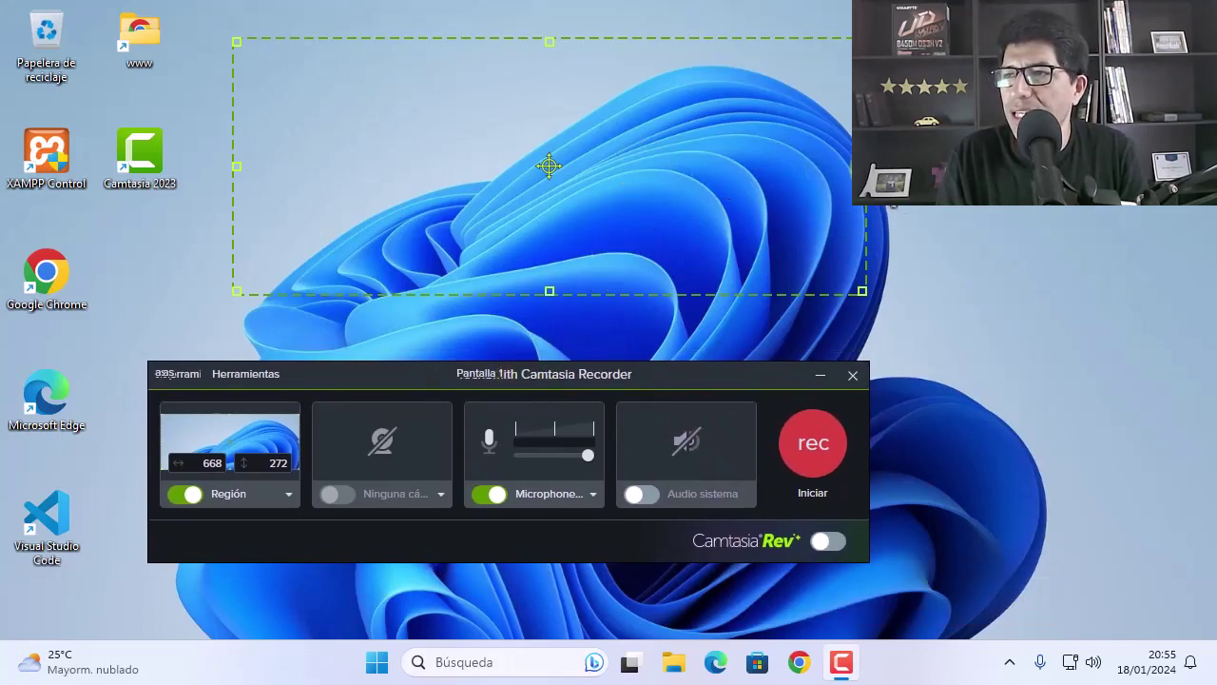
Narrow the recording region to about 595 pixels wide and start recording the screen.
{"action": "left_click_drag", "start_coordinate": [845, 167], "coordinate": [777, 168]}
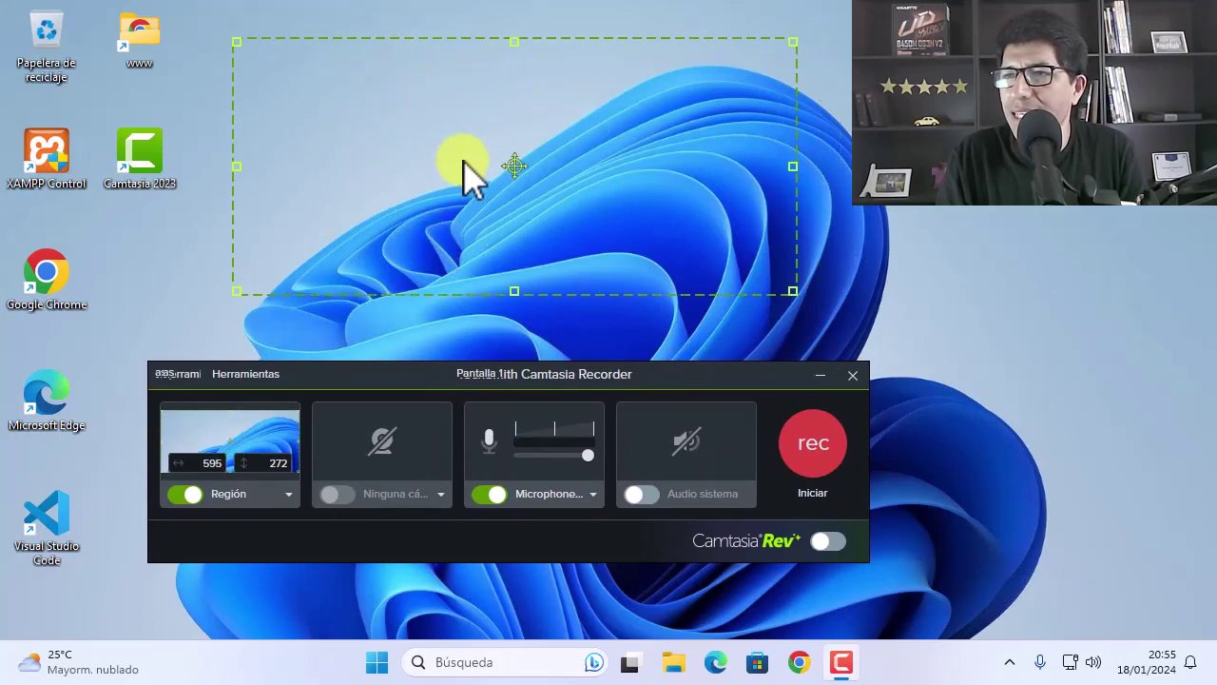
{"action": "left_click", "coordinate": [815, 455]}
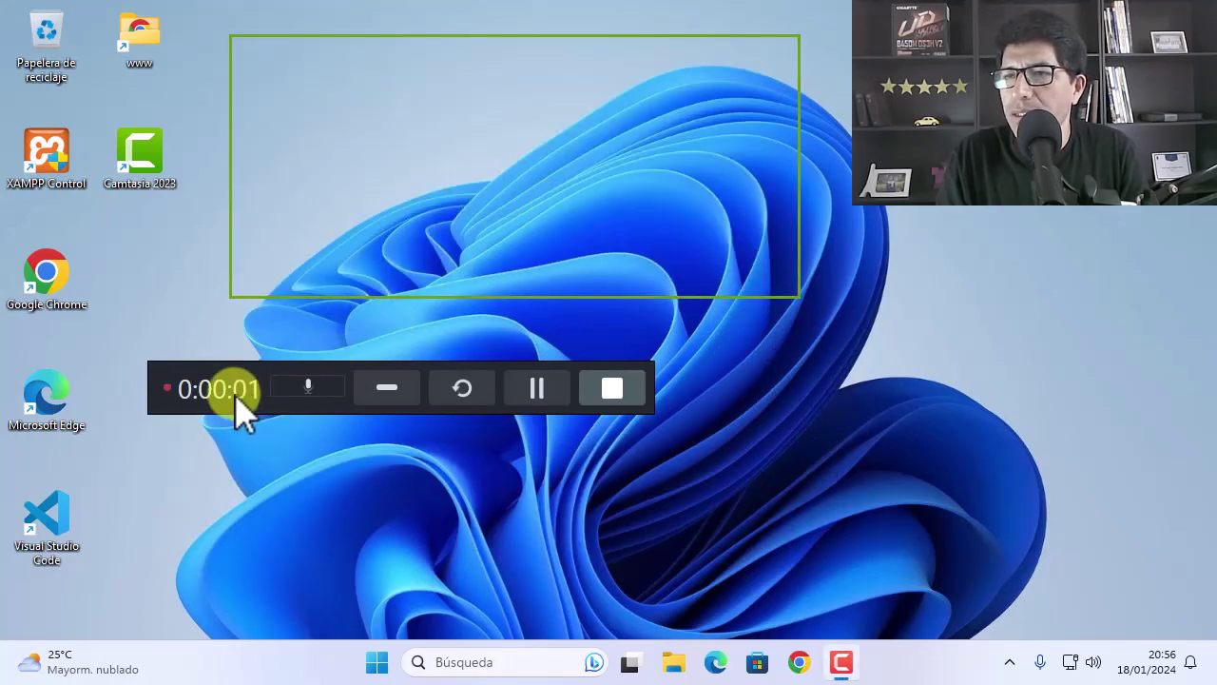
{"action": "left_click_drag", "start_coordinate": [167, 403], "coordinate": [300, 384]}
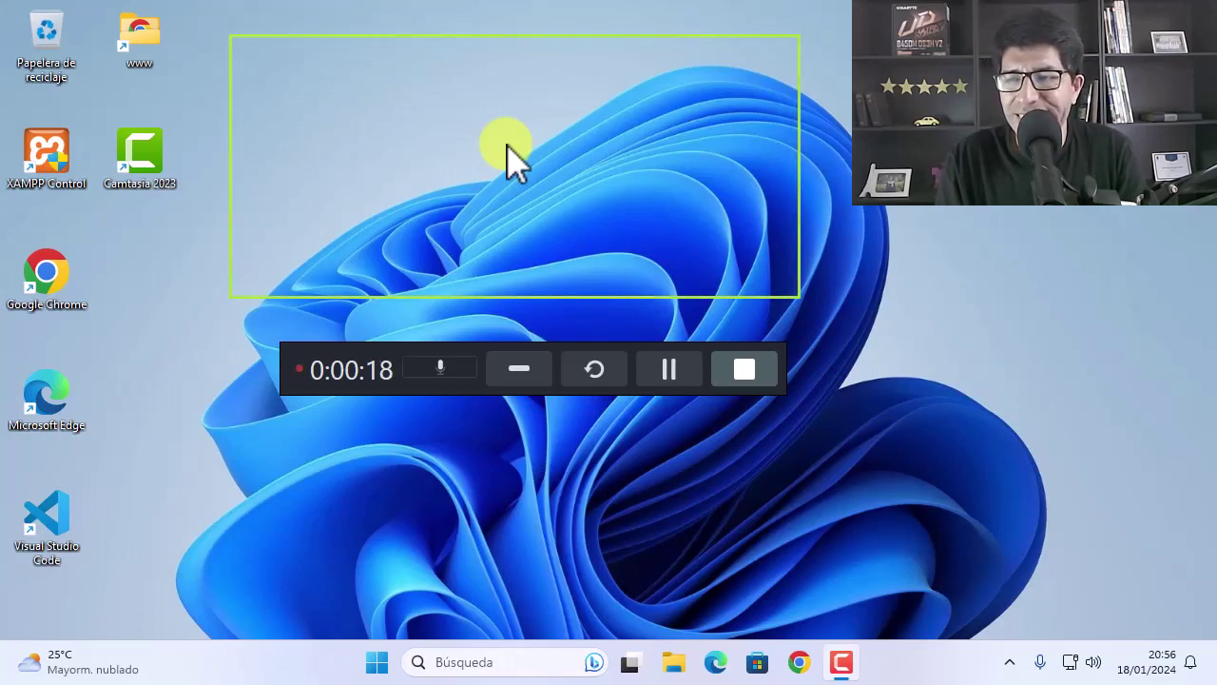
Discard the current recording, confirm its deletion, and return to the recorder setup.
{"action": "left_click", "coordinate": [597, 375]}
{"action": "left_click_drag", "start_coordinate": [553, 305], "coordinate": [550, 353]}
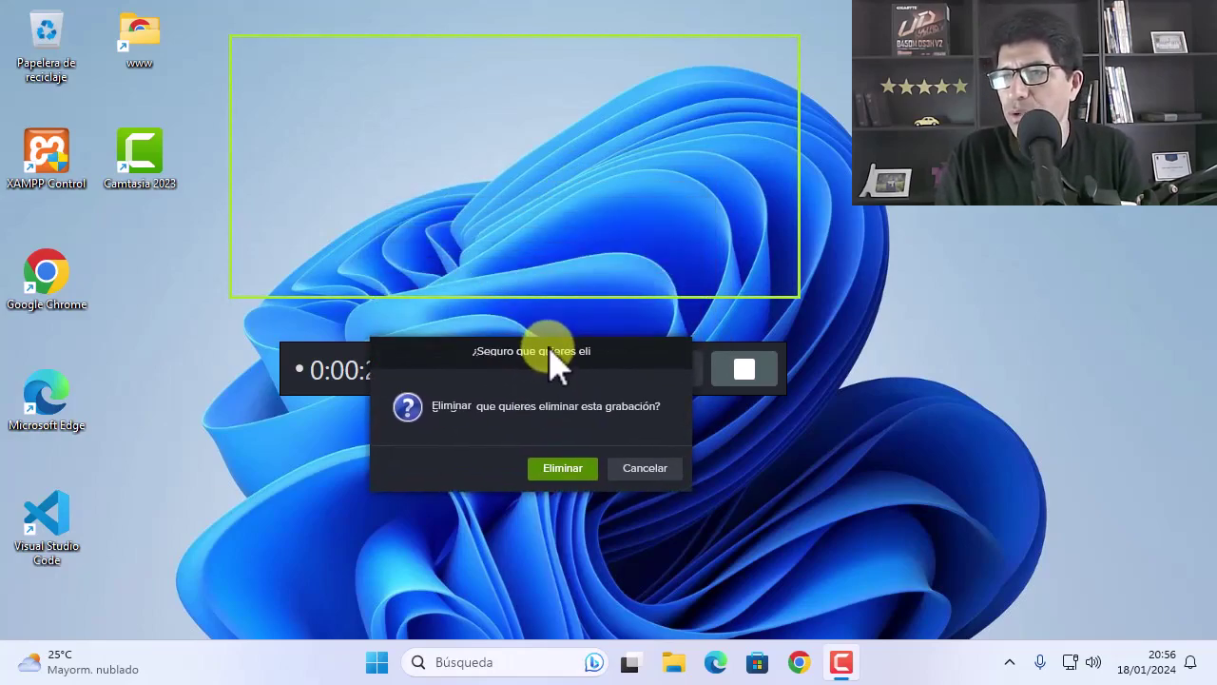
{"action": "left_click_drag", "start_coordinate": [561, 358], "coordinate": [562, 298]}
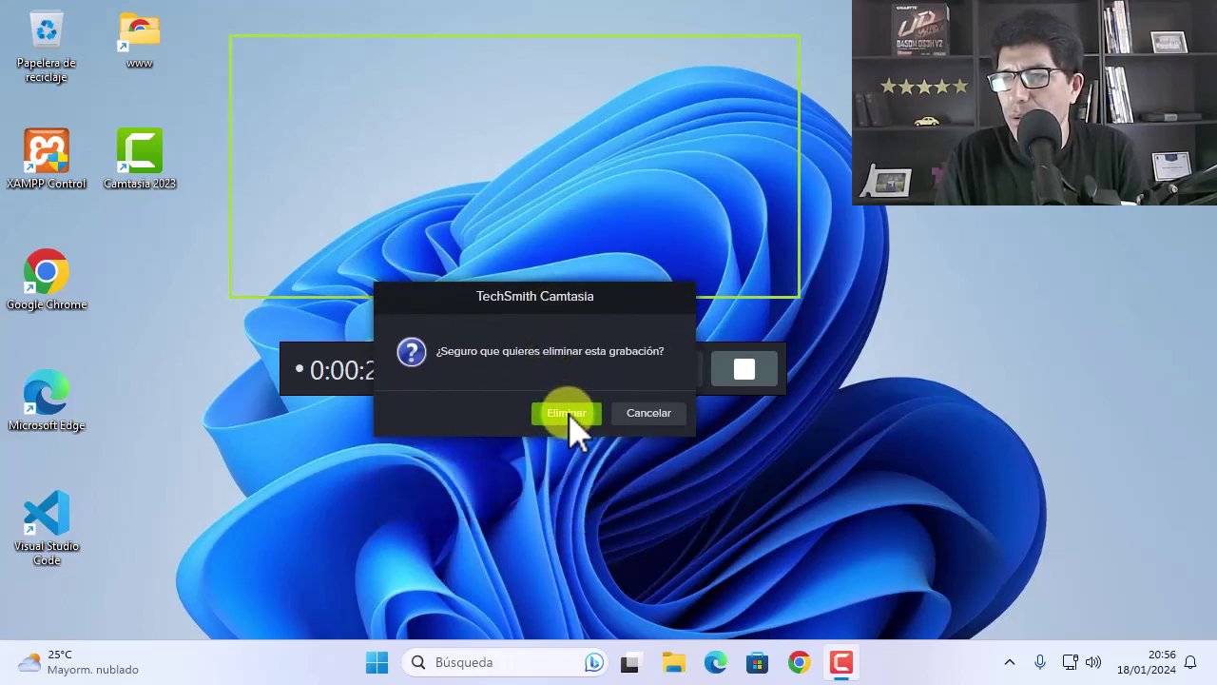
{"action": "left_click", "coordinate": [563, 414]}
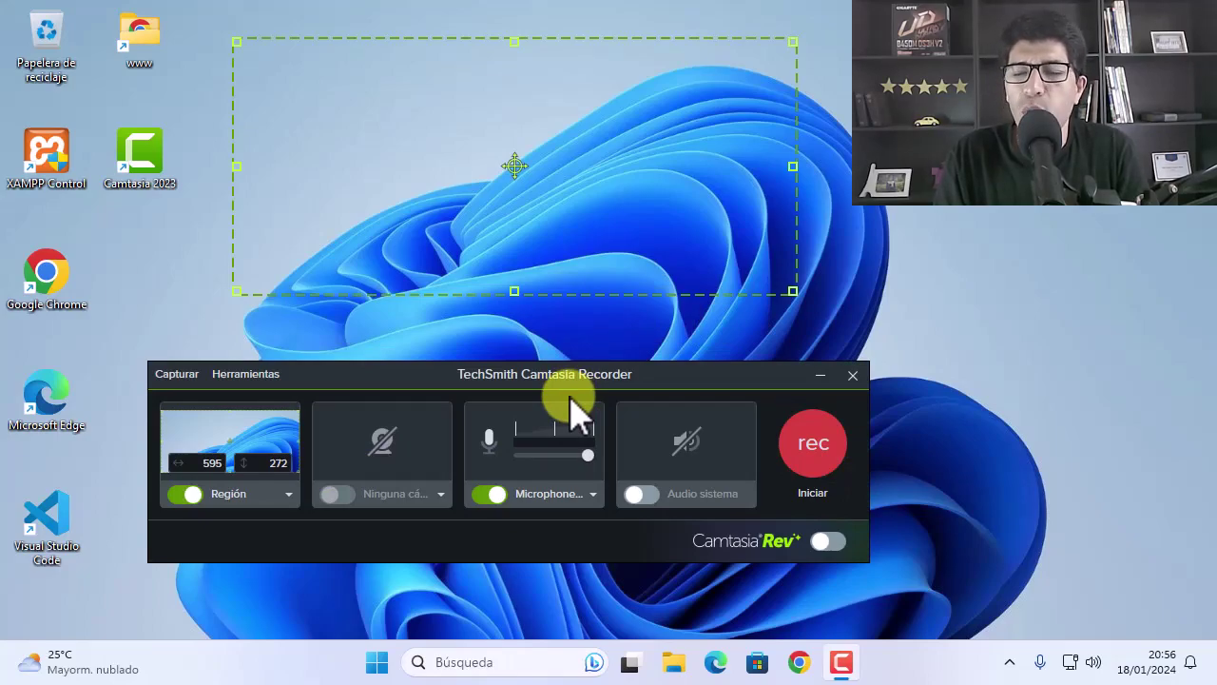
Start a new recording of the same region and reposition, minimize and restore the recording control bar.
{"action": "left_click", "coordinate": [817, 452]}
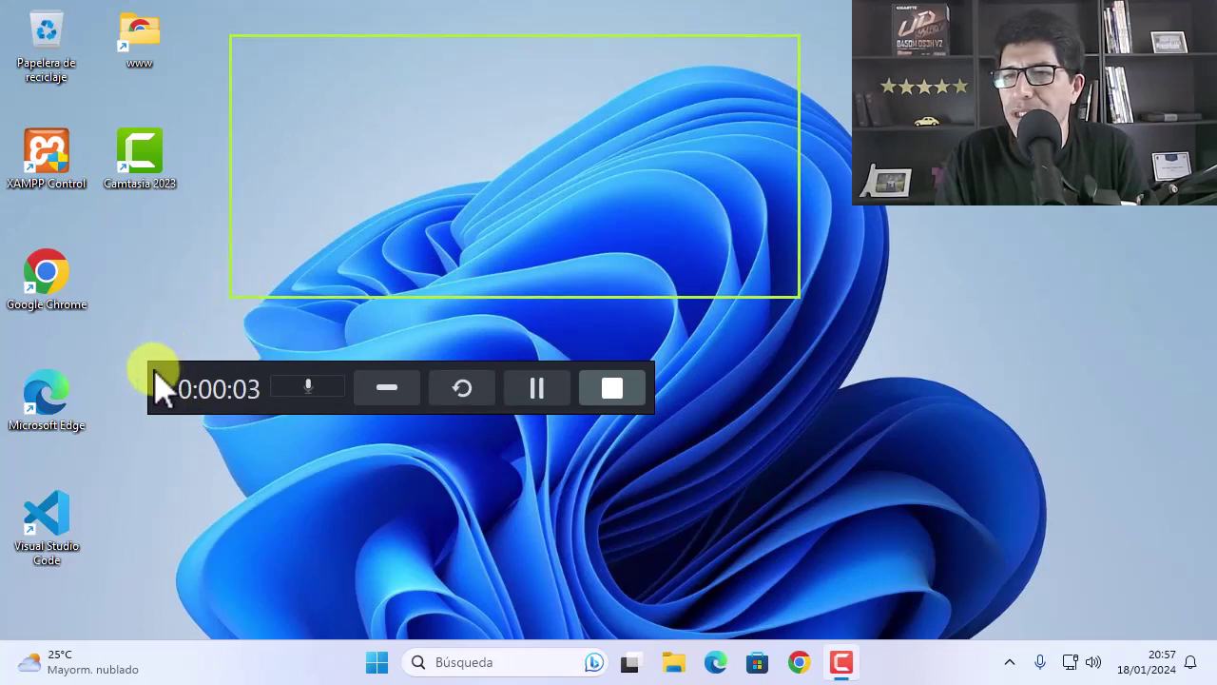
{"action": "left_click_drag", "start_coordinate": [159, 378], "coordinate": [244, 372]}
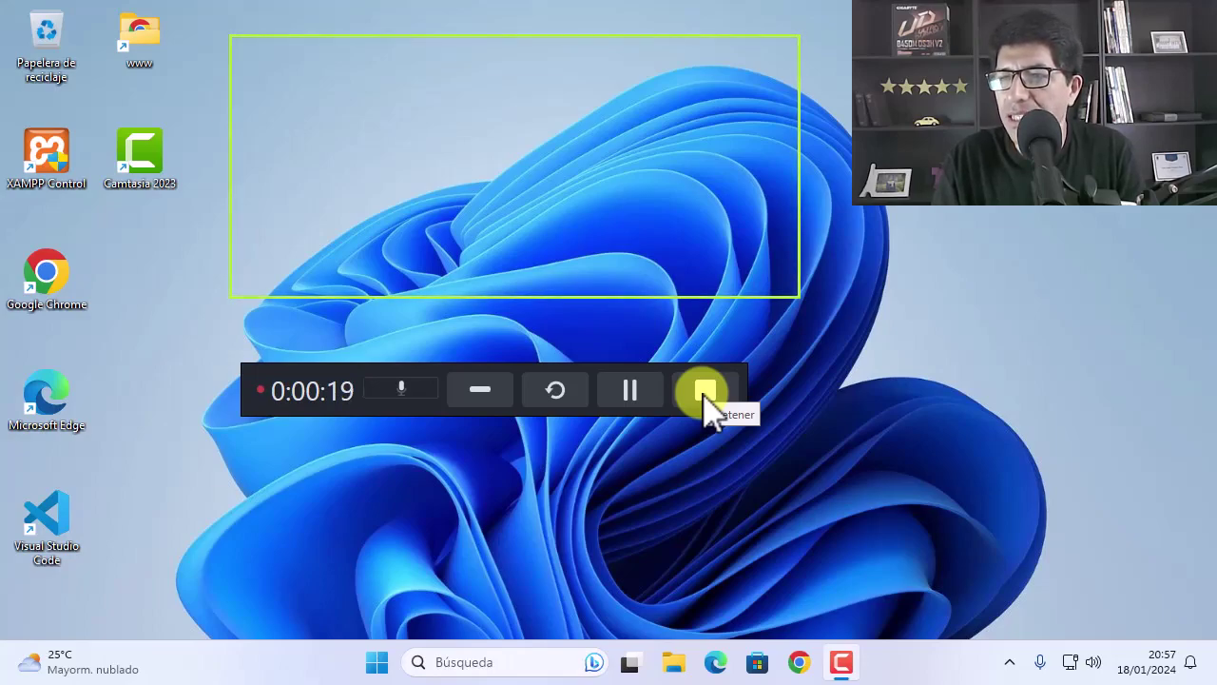
{"action": "left_click", "coordinate": [480, 392]}
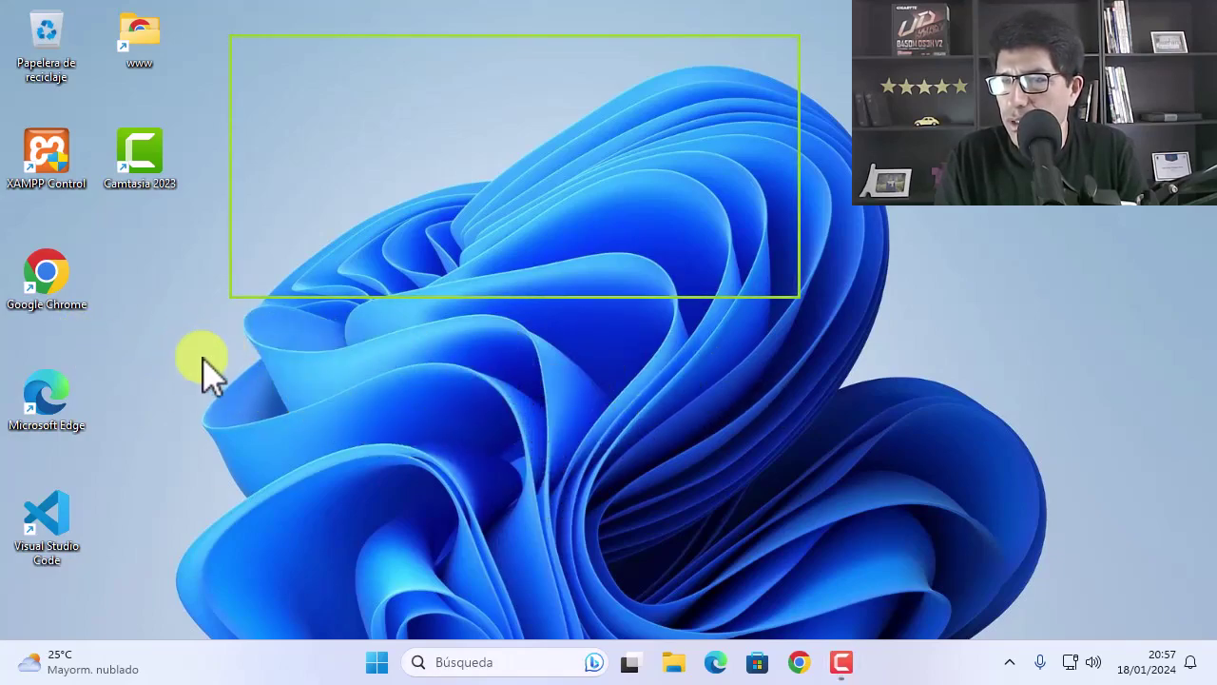
{"action": "left_click", "coordinate": [842, 663]}
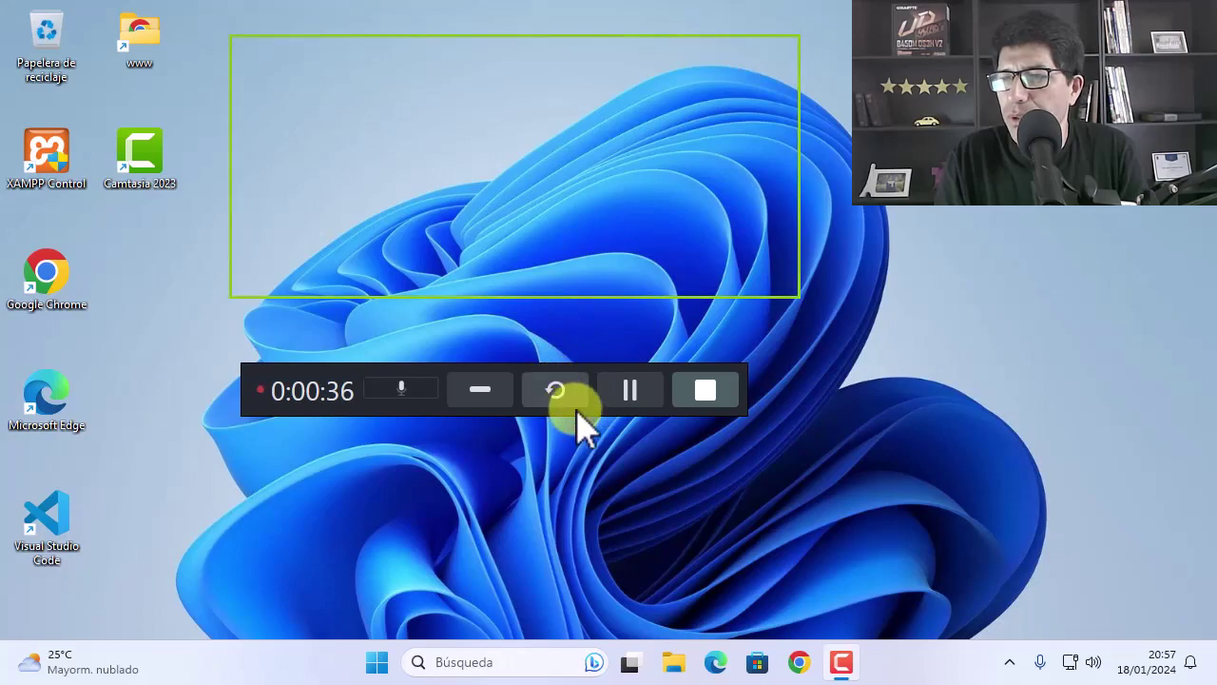
Delete the newly started recording and confirm its removal.
{"action": "key", "text": "F9"}
{"action": "left_click", "coordinate": [554, 395]}
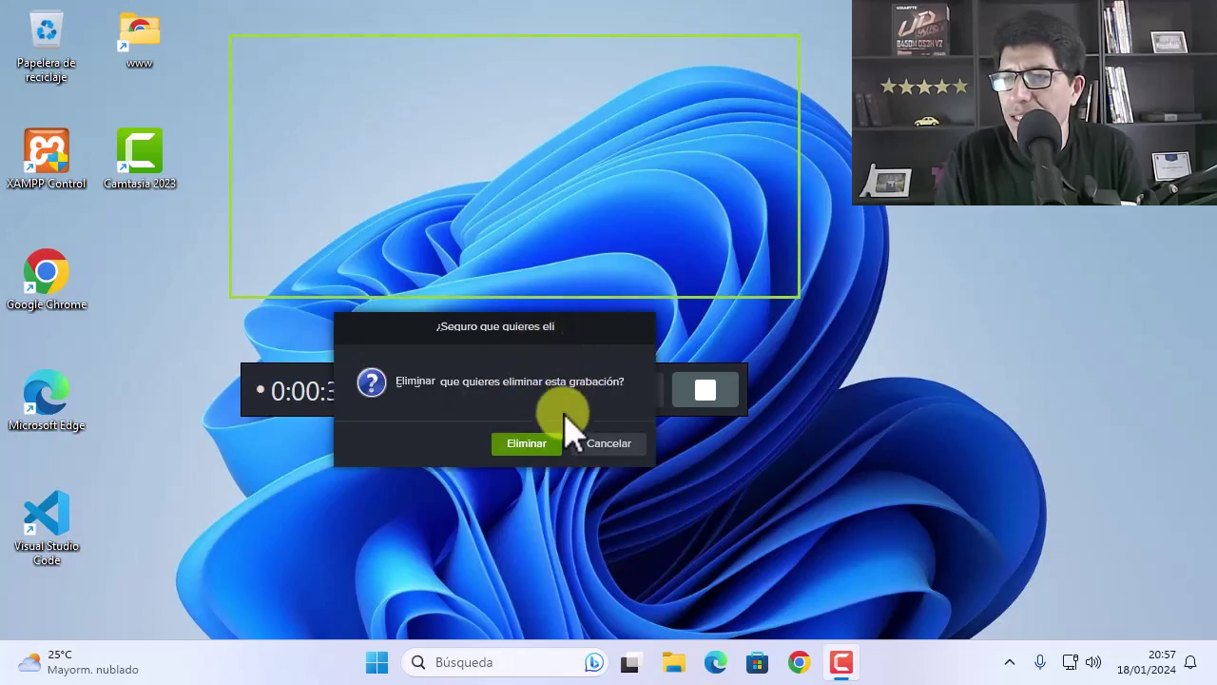
{"action": "left_click", "coordinate": [523, 443]}
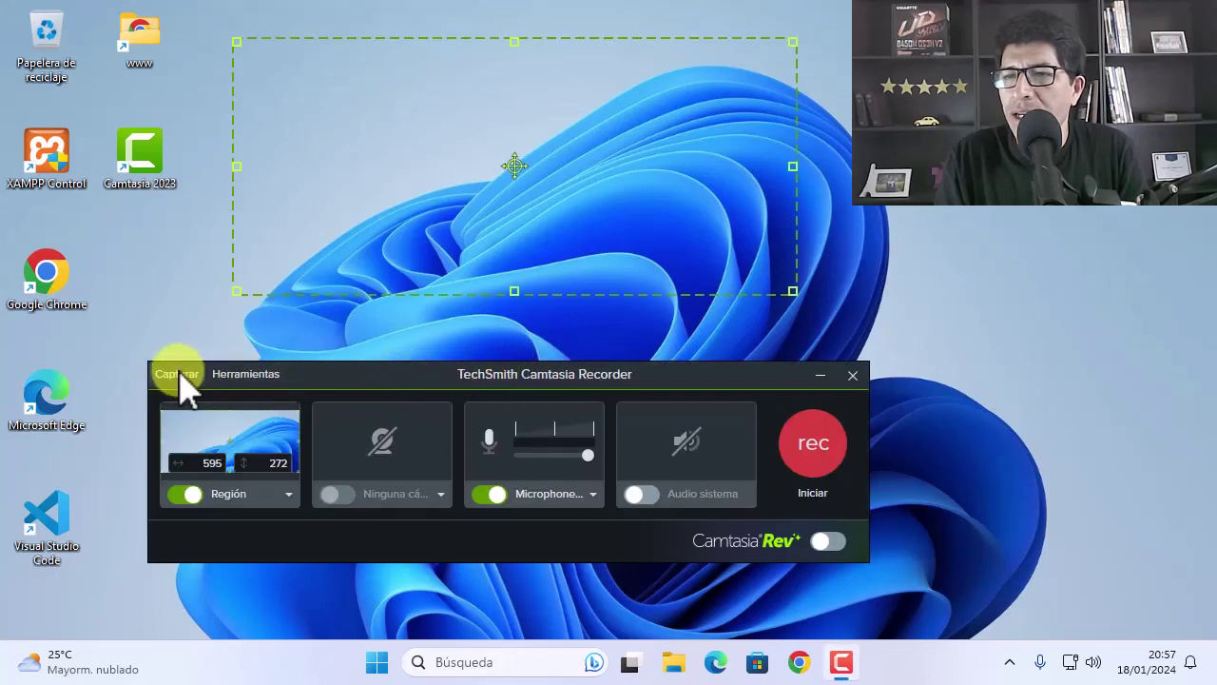
Open the recorder's preferences and move the dialog up over the recording region to view its workflow options.
{"action": "left_click", "coordinate": [244, 375]}
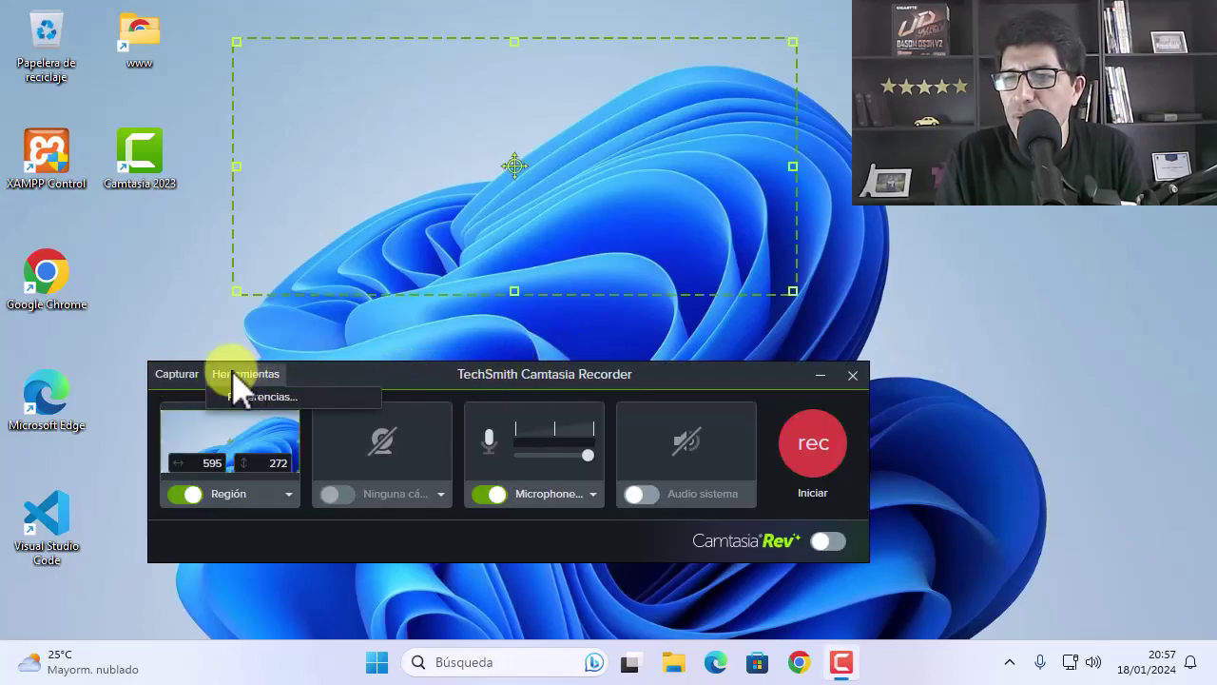
{"action": "left_click", "coordinate": [252, 398]}
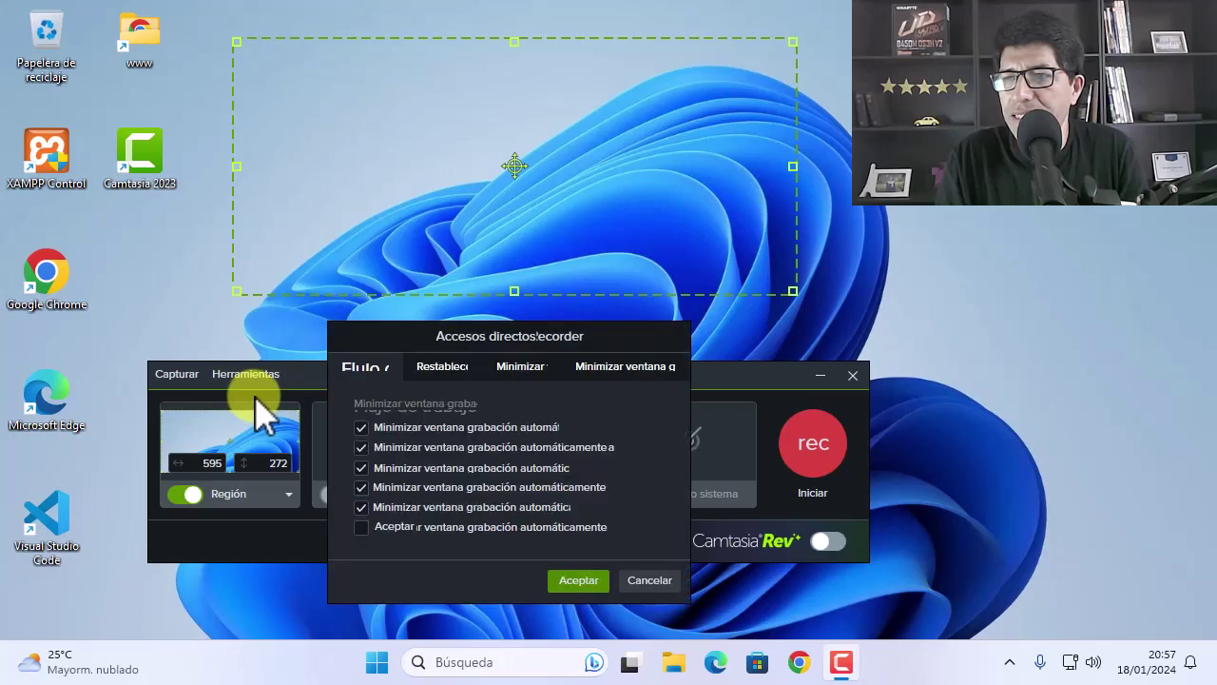
{"action": "left_click_drag", "start_coordinate": [527, 340], "coordinate": [468, 236]}
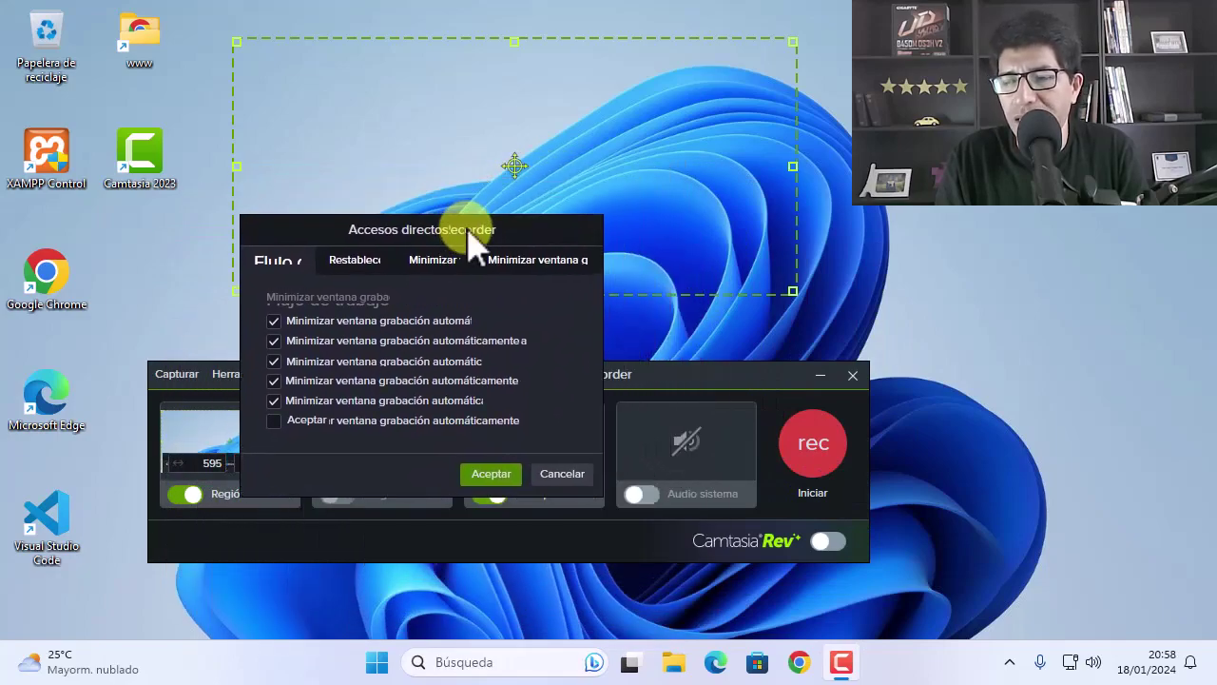
{"action": "left_click_drag", "start_coordinate": [466, 243], "coordinate": [557, 195]}
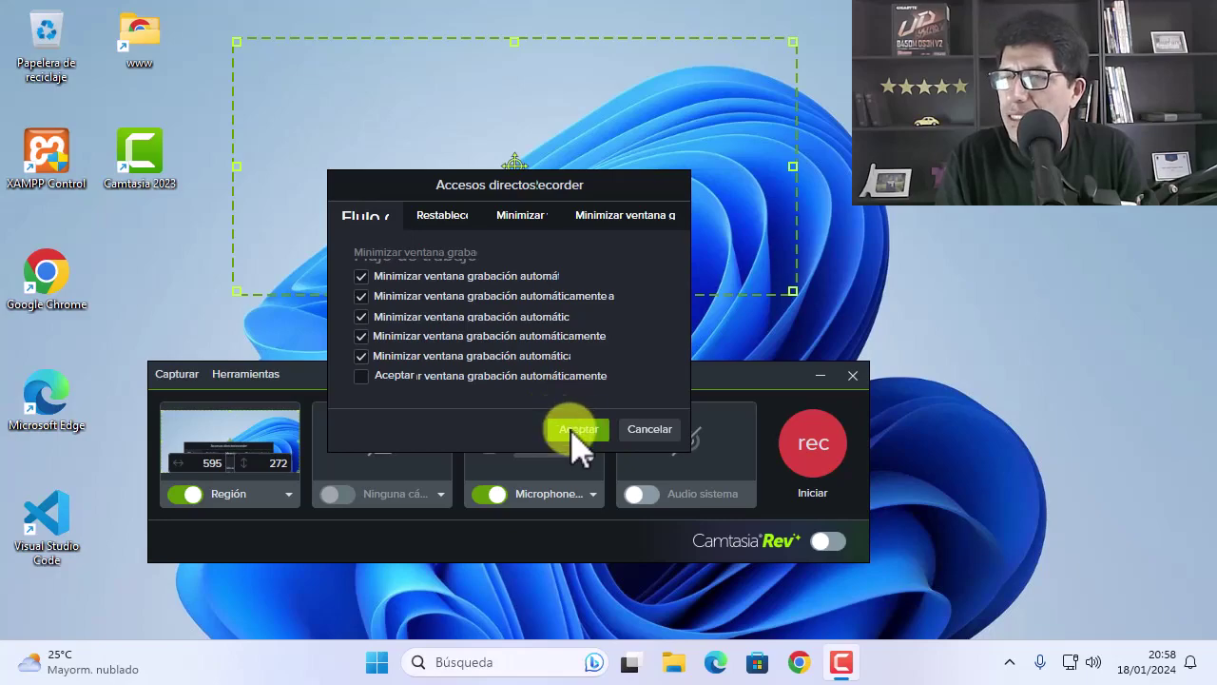
{"action": "mouse_move", "coordinate": [503, 176]}
{"action": "left_mouse_down"}
{"action": "mouse_move", "coordinate": [475, 258]}
{"action": "mouse_move", "coordinate": [516, 184]}
{"action": "mouse_move", "coordinate": [485, 186]}
{"action": "left_mouse_up"}
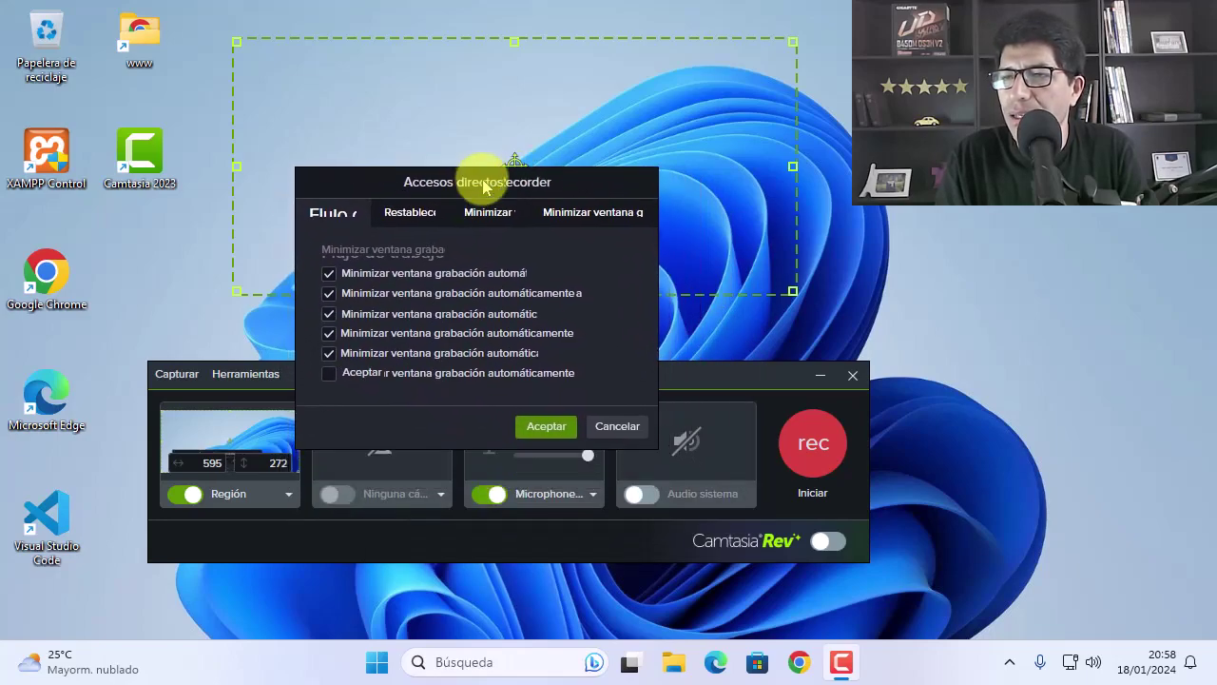